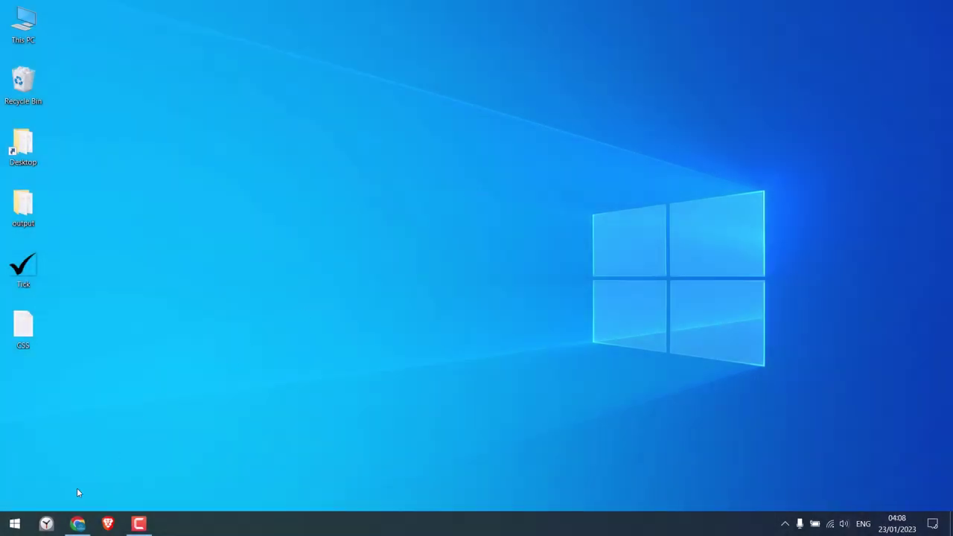
Minimize the browser and move the Tick image icon to the middle of the desktop
left_click(78, 524)
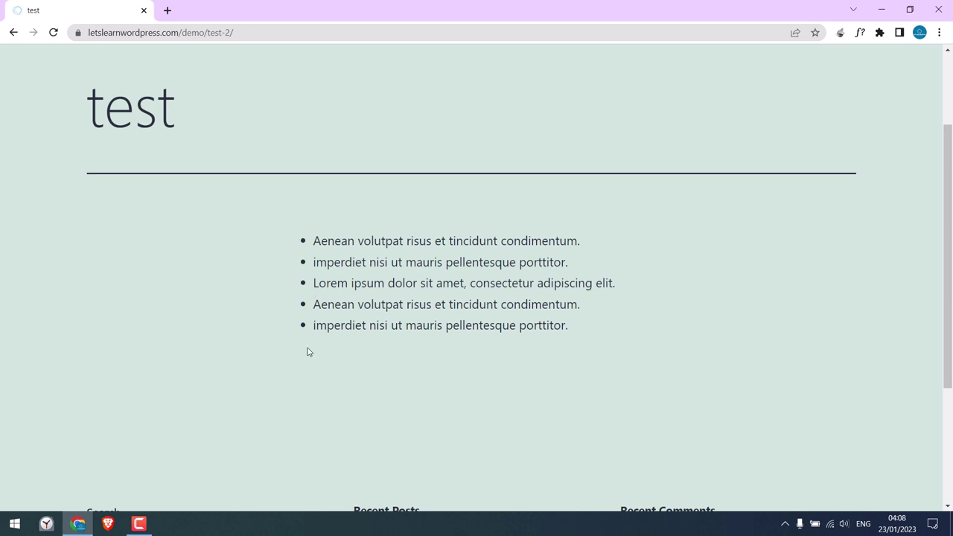
left_click(78, 523)
left_click_drag(23, 266, 400, 207)
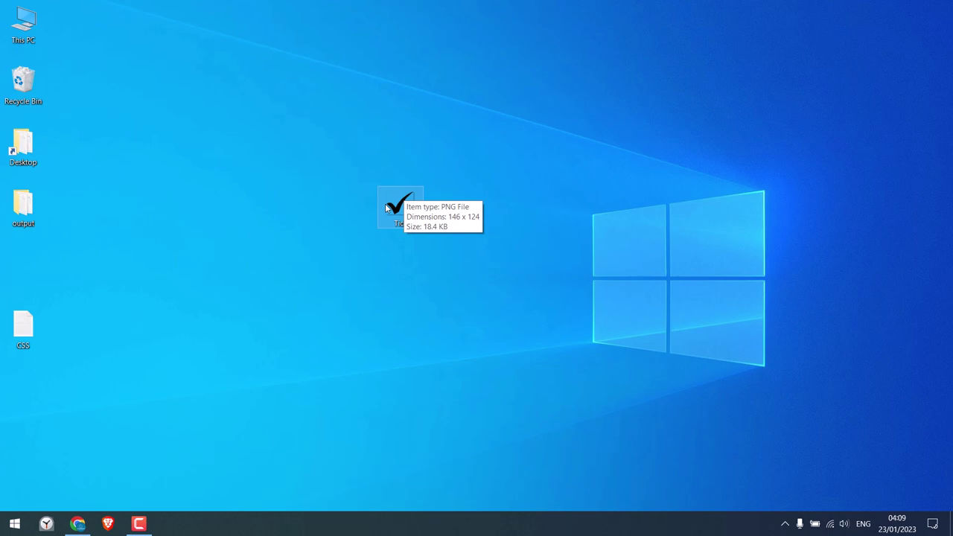
Go to the site's wp-admin address and log in with the site username and password
left_click(77, 523)
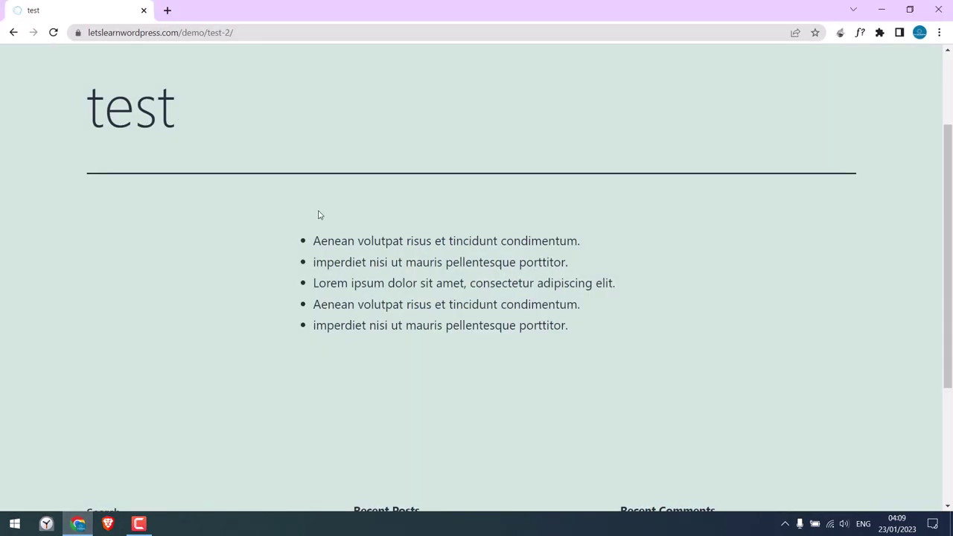
left_click_drag(208, 33, 275, 38)
type("wp-")
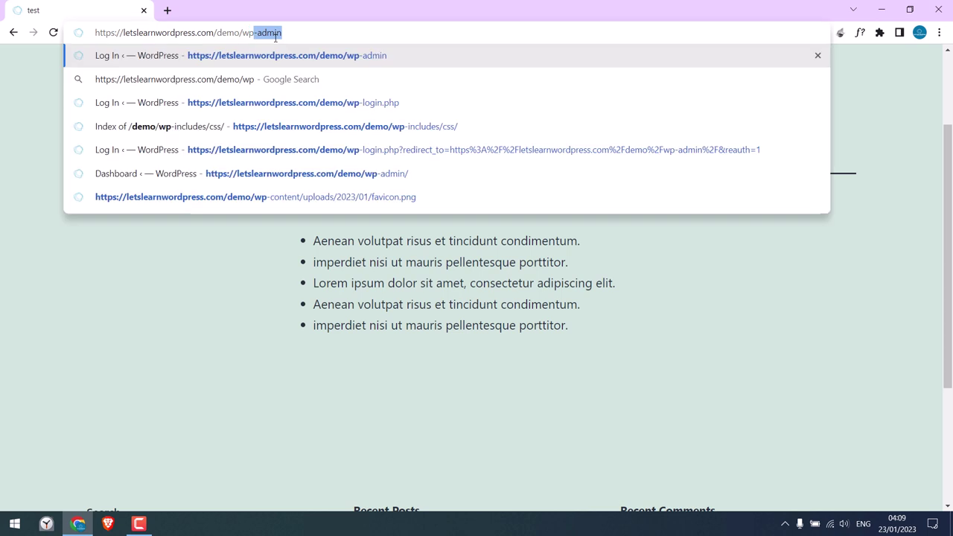
key("Return")
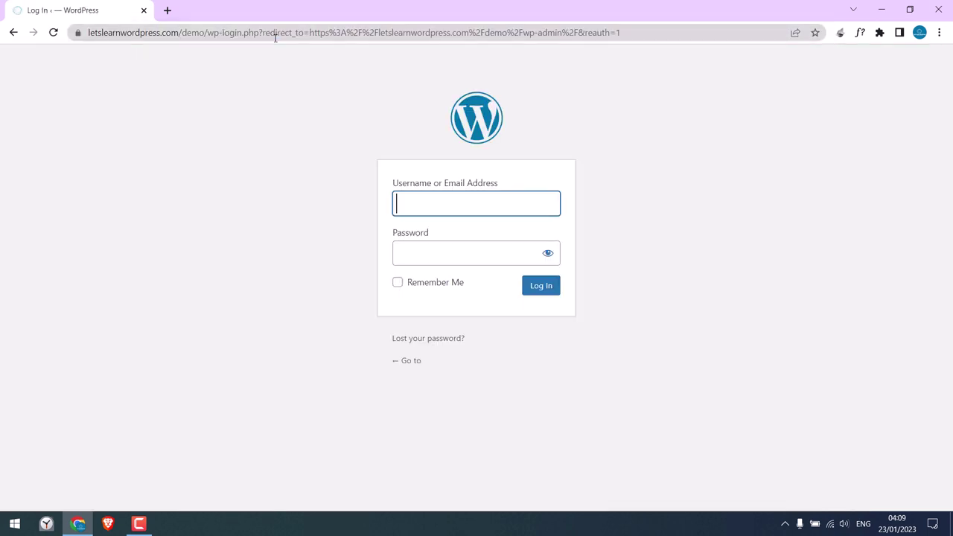
type("demo")
key("Tab")
type("••••••••••")
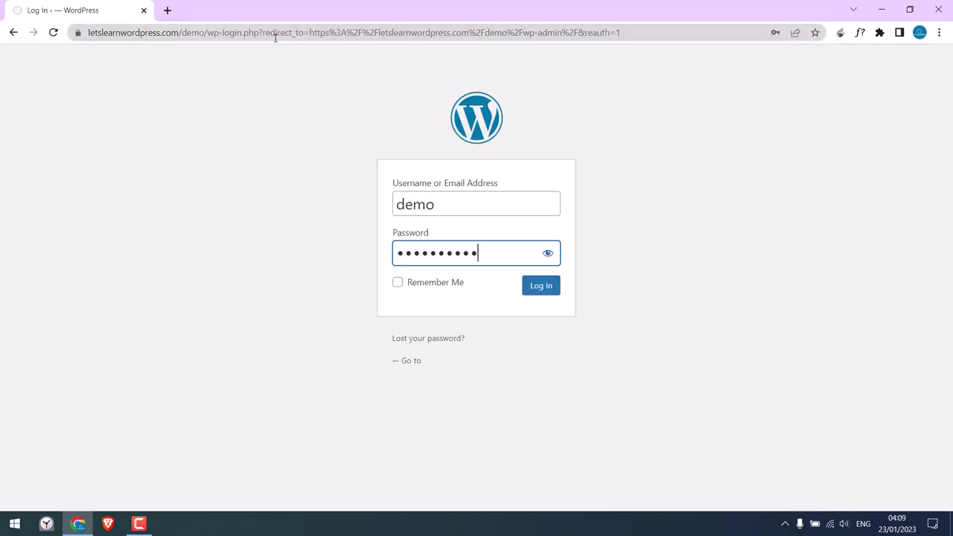
type("•••••")
key("Return")
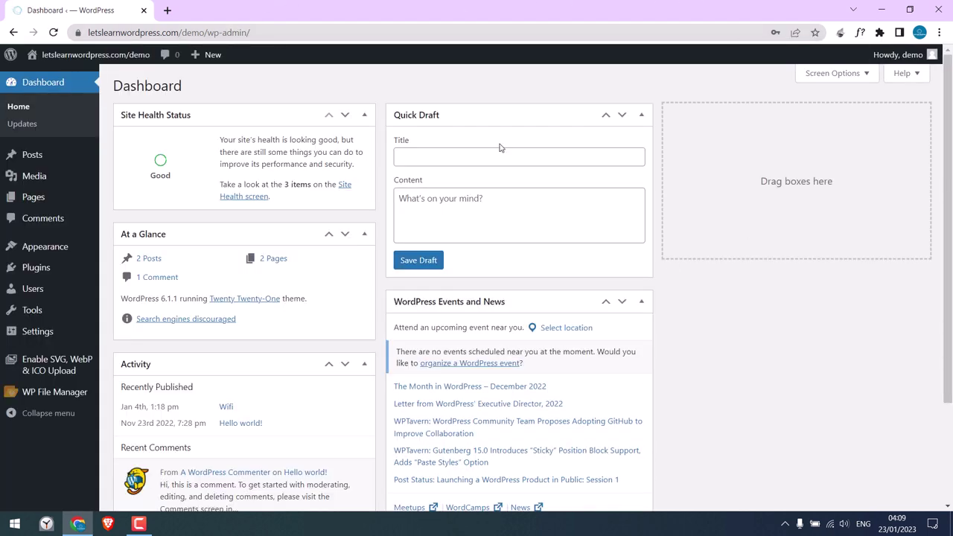
Open the test page from Pages, show its list as HTML in the Text tab, and select the <ul> tag
mouse_move(34, 197)
left_click(57, 203)
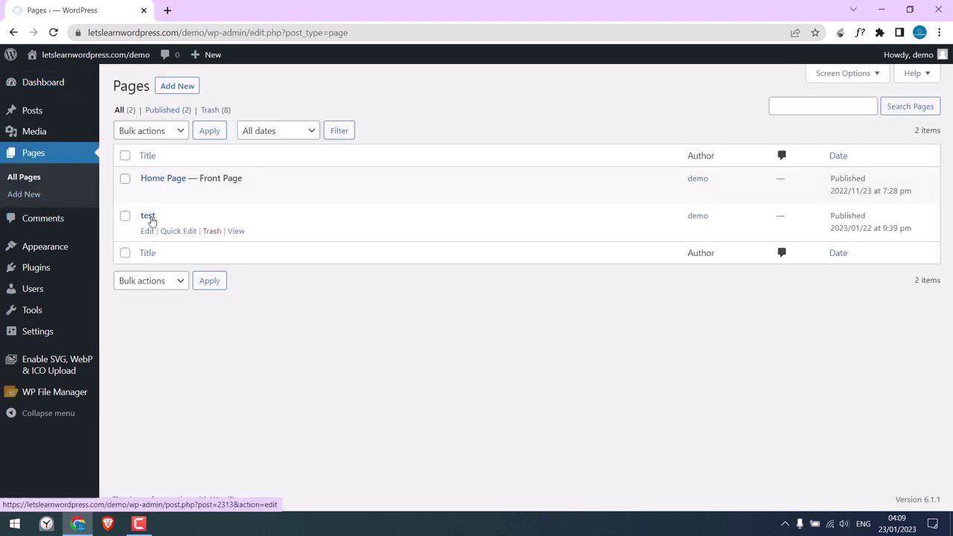
left_click(149, 217)
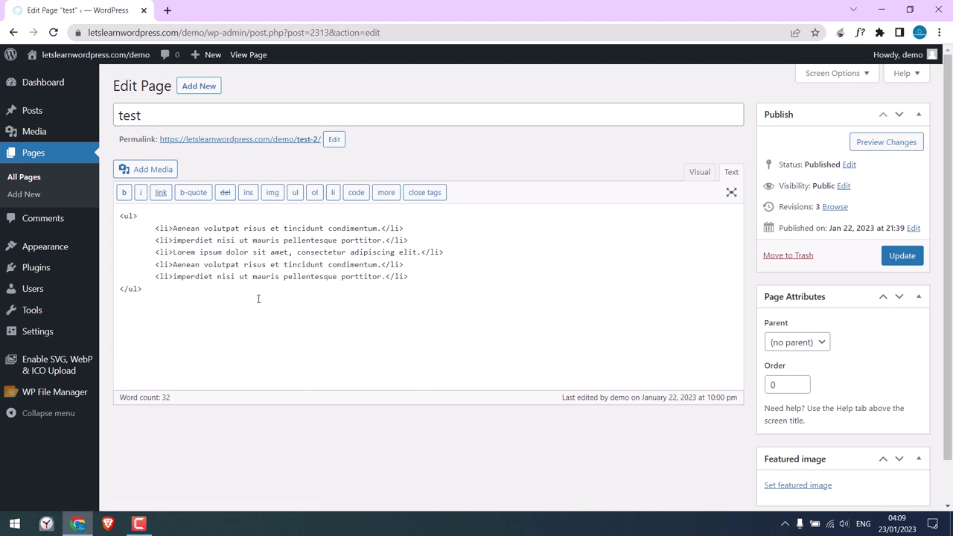
left_click(700, 171)
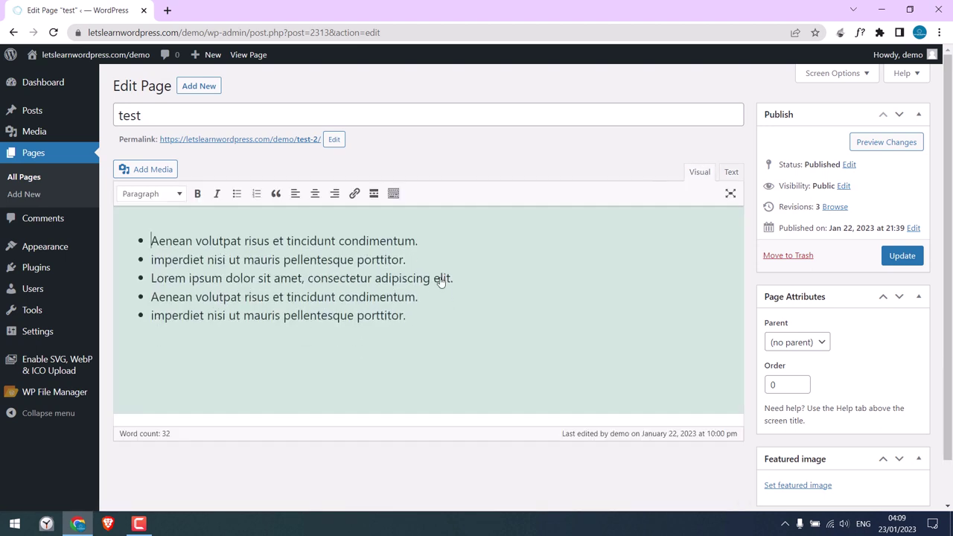
left_click(732, 173)
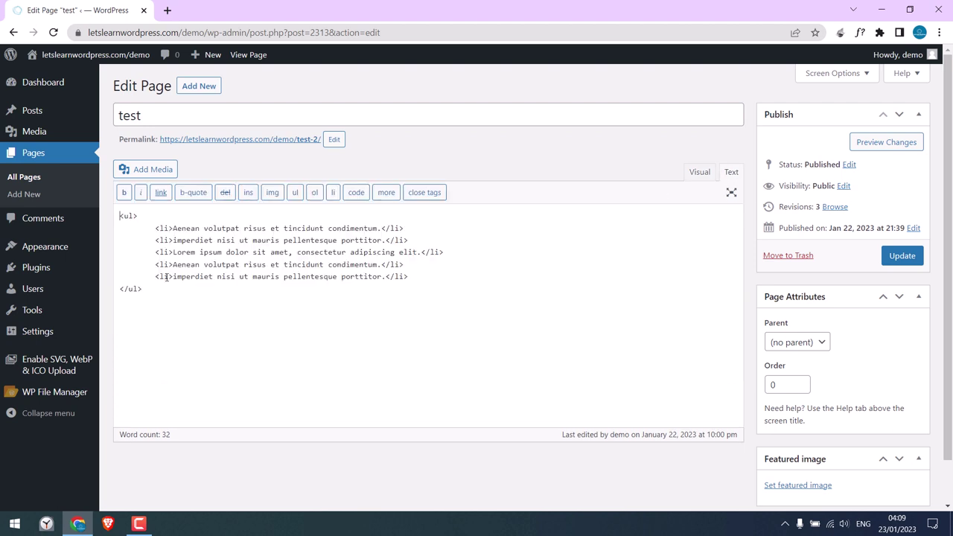
left_click_drag(122, 214, 148, 218)
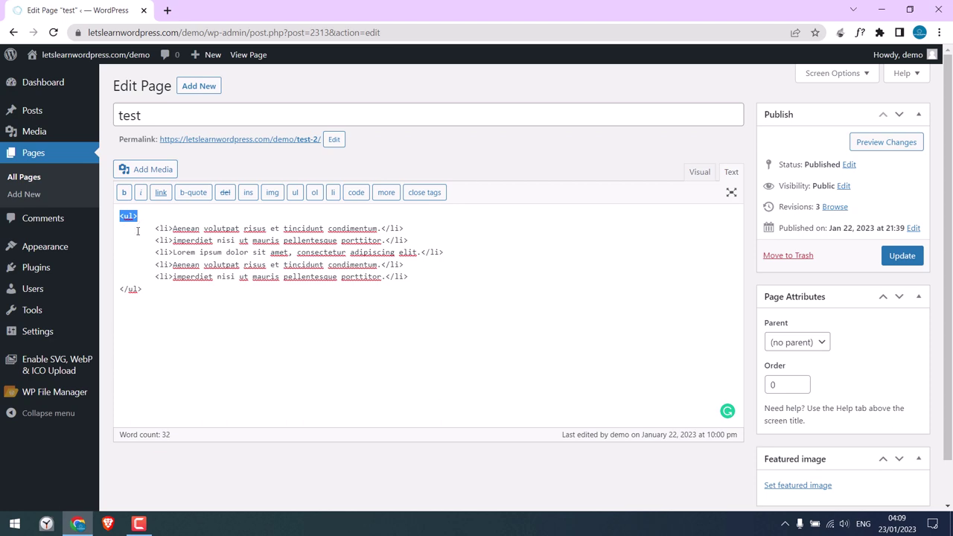
Open the desktop CSS notes file in Notepad and copy its sample ul class line
left_click(87, 524)
left_click_drag(23, 328, 137, 209)
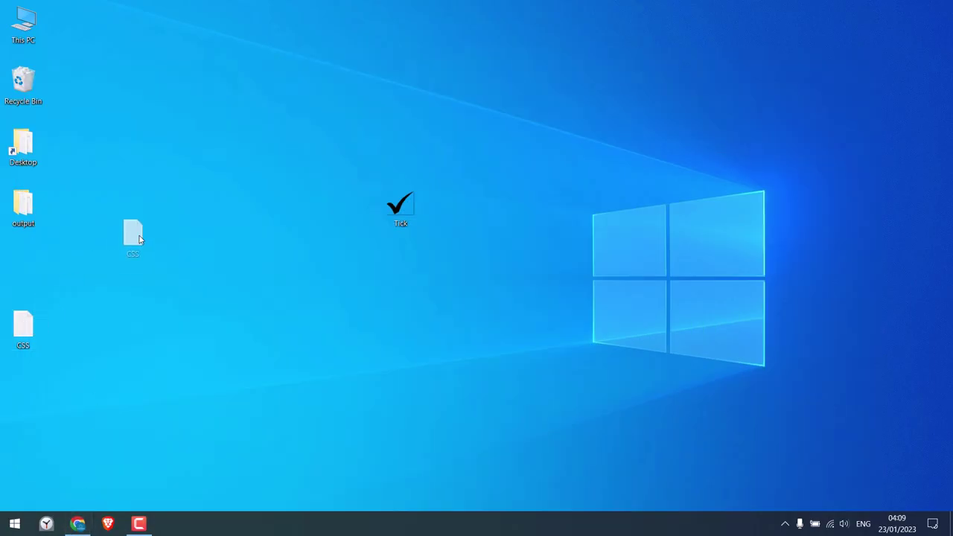
double_click(166, 206)
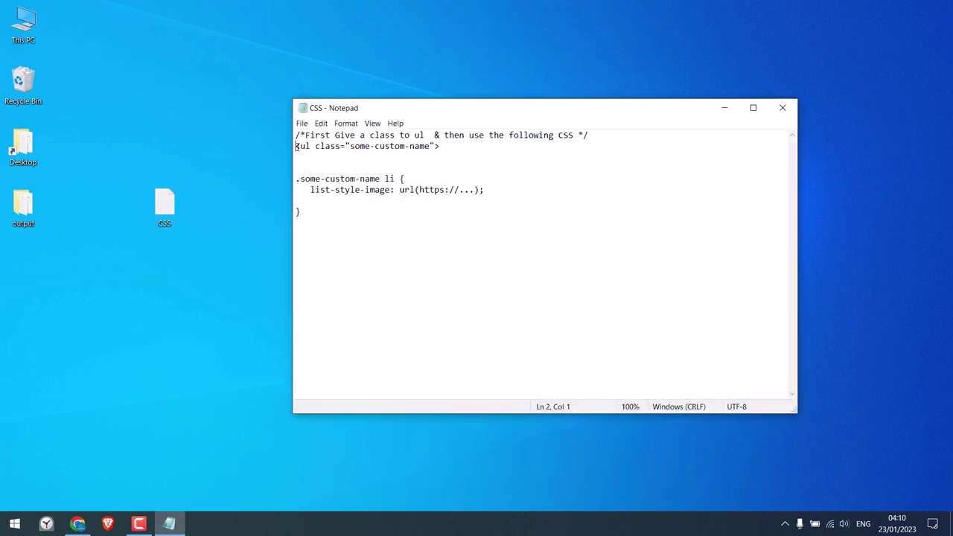
left_click_drag(296, 146, 453, 154)
right_click(426, 149)
left_click(450, 183)
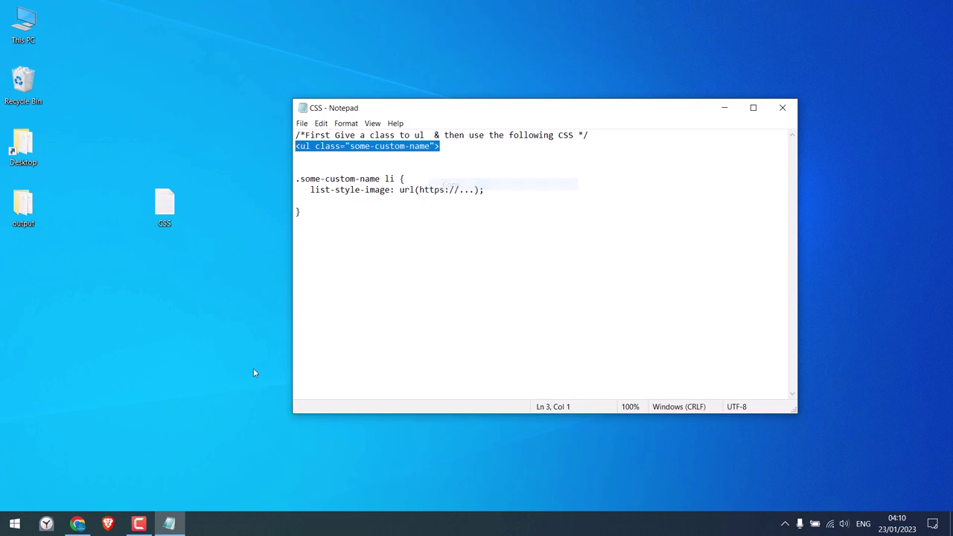
left_click(78, 524)
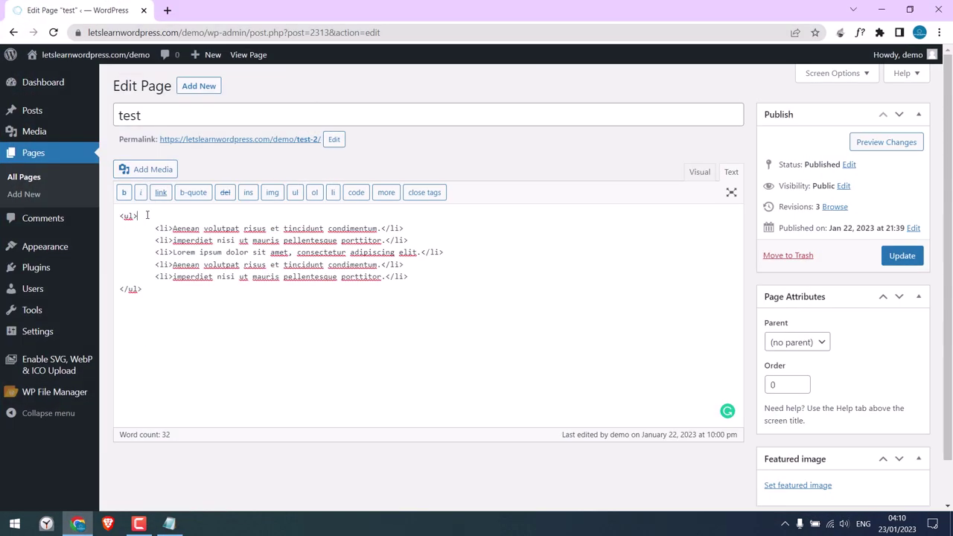
Replace the plain <ul> tag with the classed version named tick-icon and update the page
left_click_drag(147, 214, 120, 216)
key("ctrl+v")
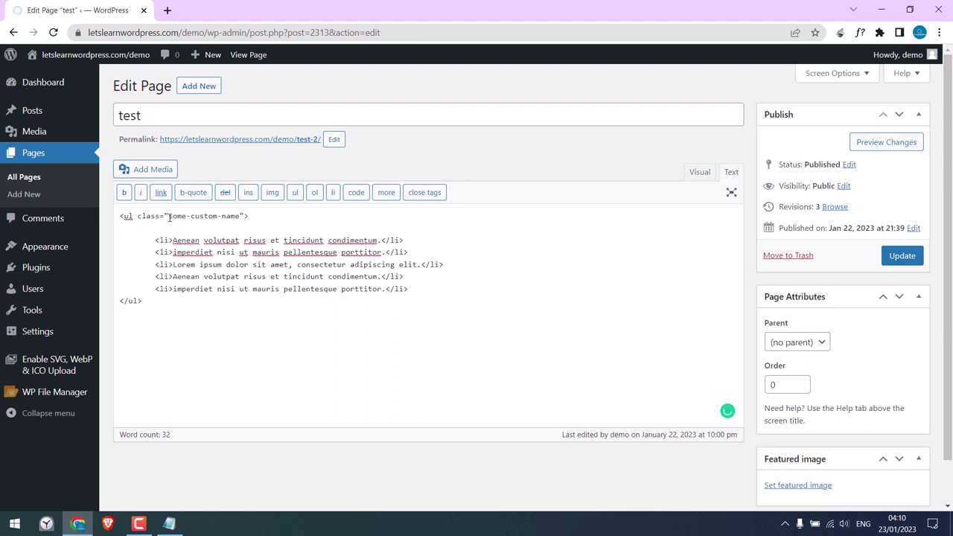
left_click_drag(168, 216, 240, 216)
type("t")
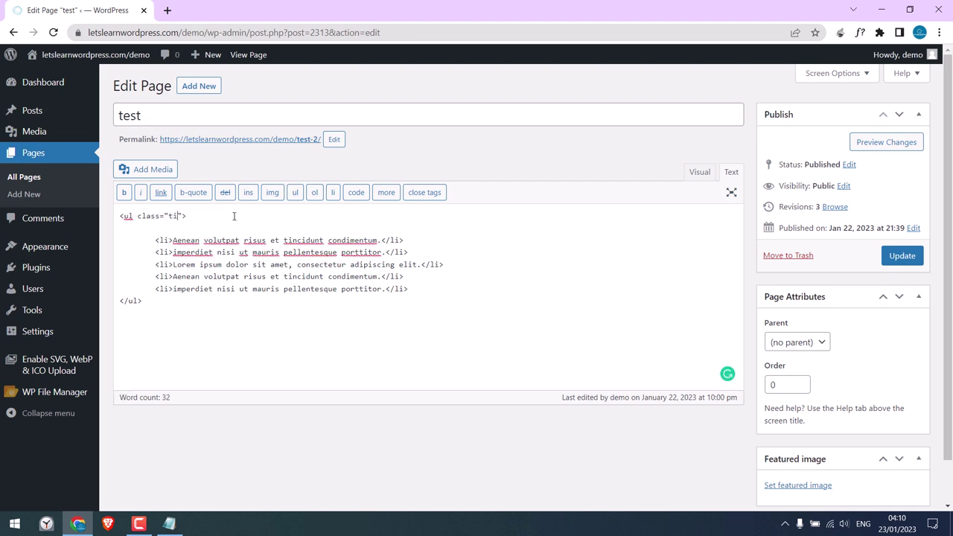
type("ick-icon")
left_click(909, 262)
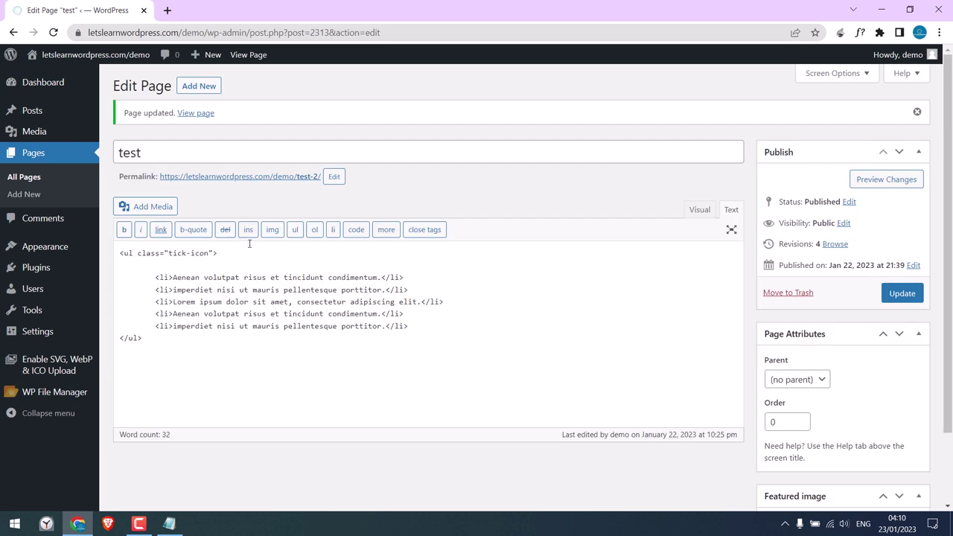
Check the live page in a new tab, then select the tick-icon class name in the editor
right_click(283, 178)
left_click(292, 184)
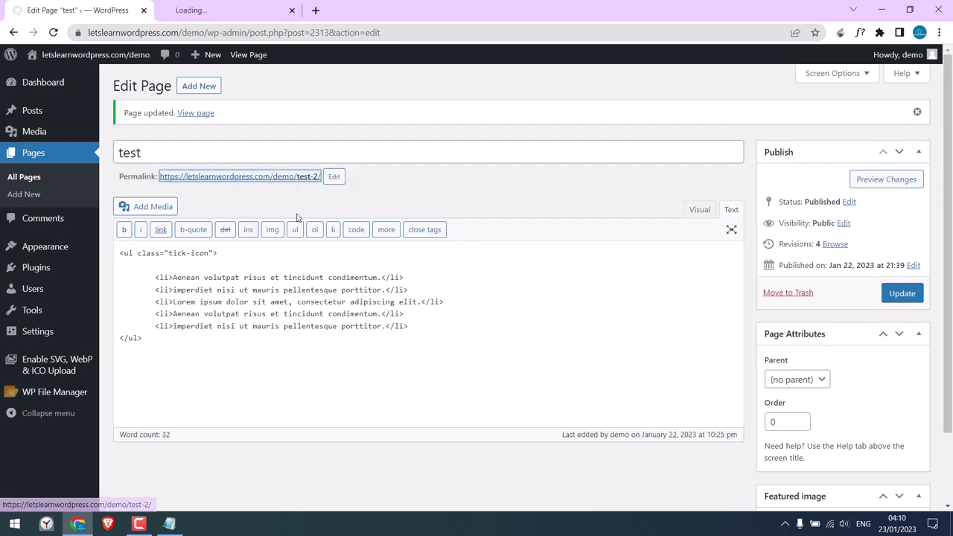
key("ctrl+Tab")
scroll(417, 316, "down", 3)
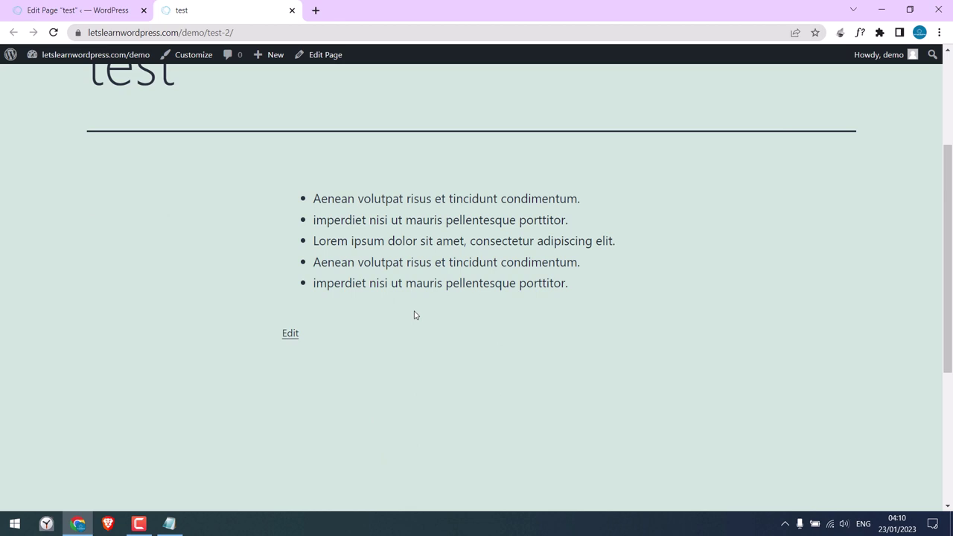
left_click(56, 9)
left_click_drag(169, 254, 211, 254)
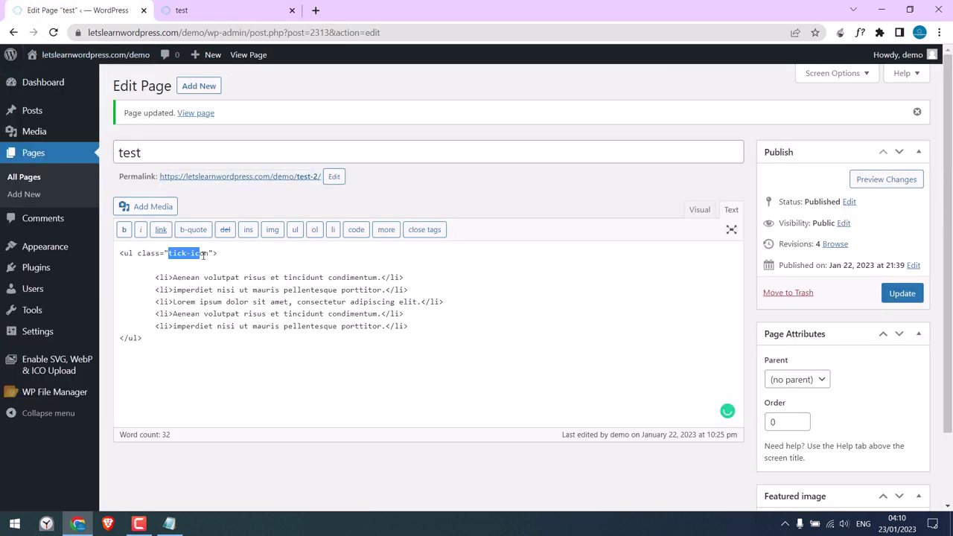
right_click(192, 253)
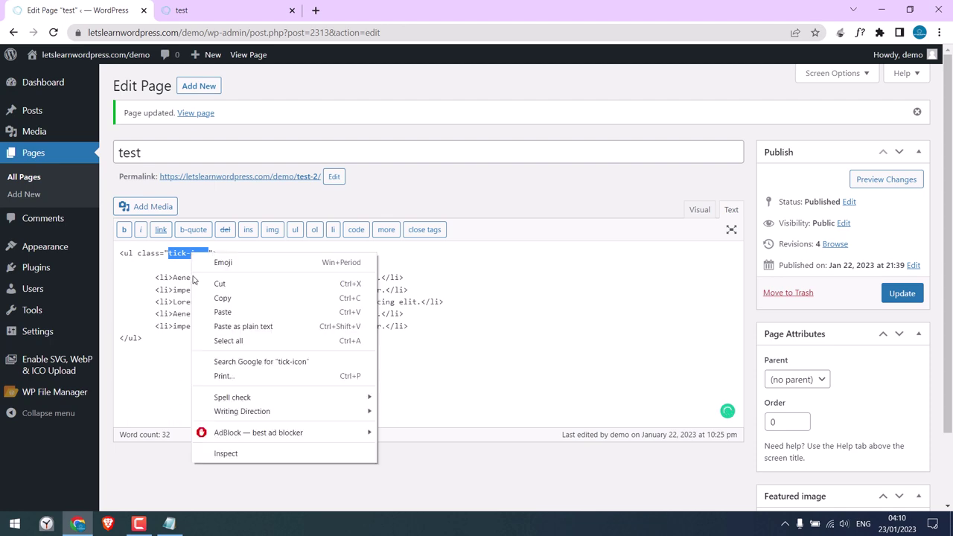
Copy tick-icon and paste it over some-custom-name in the Notepad CSS rule's selector
left_click(223, 297)
left_click(886, 7)
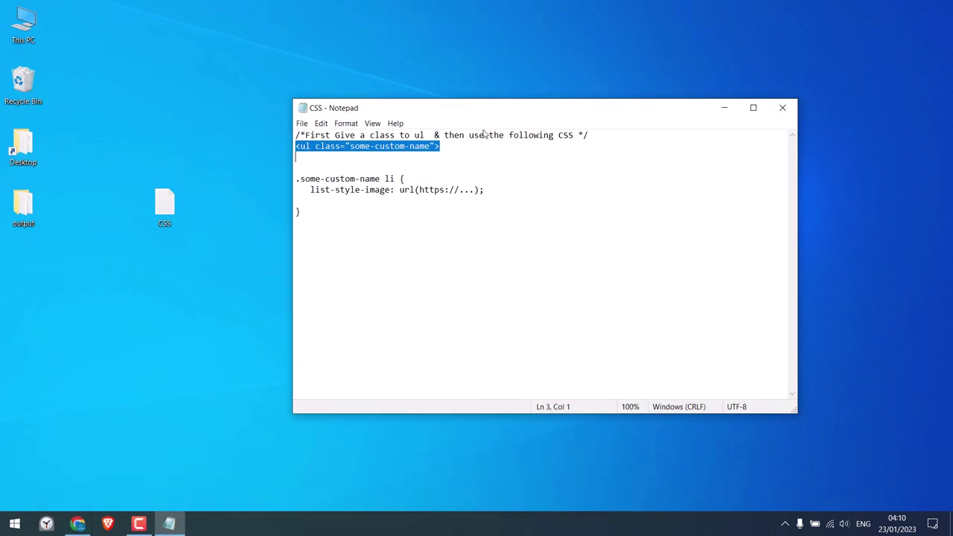
left_click(331, 178)
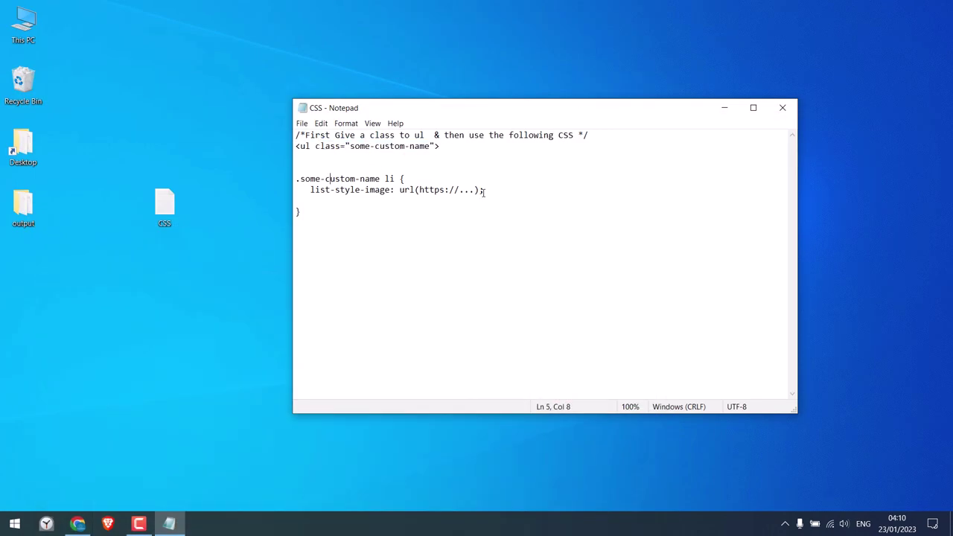
left_click_drag(300, 180, 377, 178)
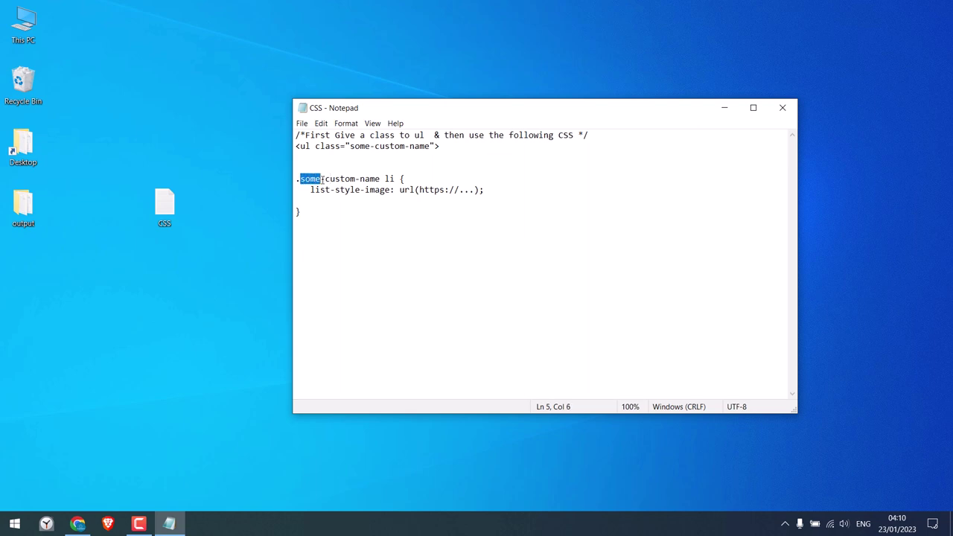
right_click(375, 178)
left_click(378, 222)
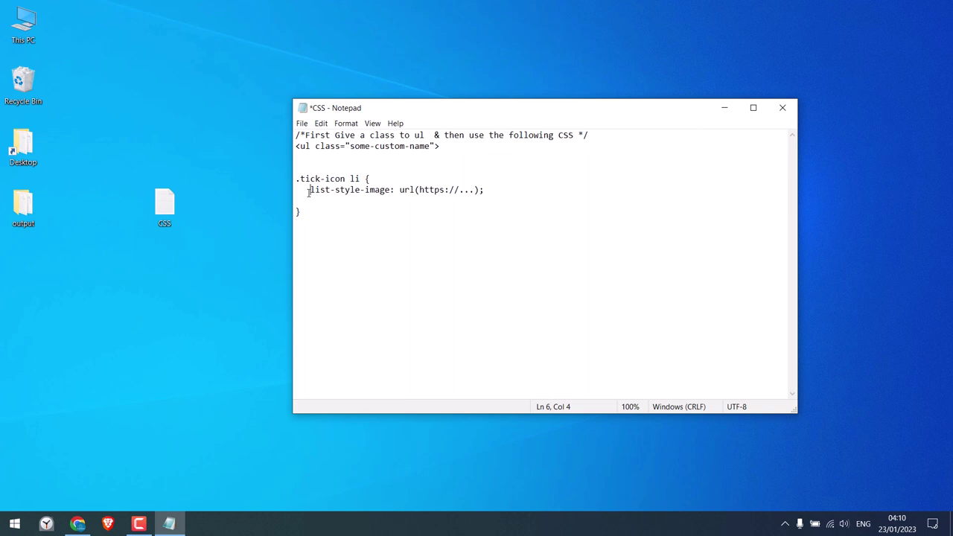
left_click_drag(308, 191, 480, 190)
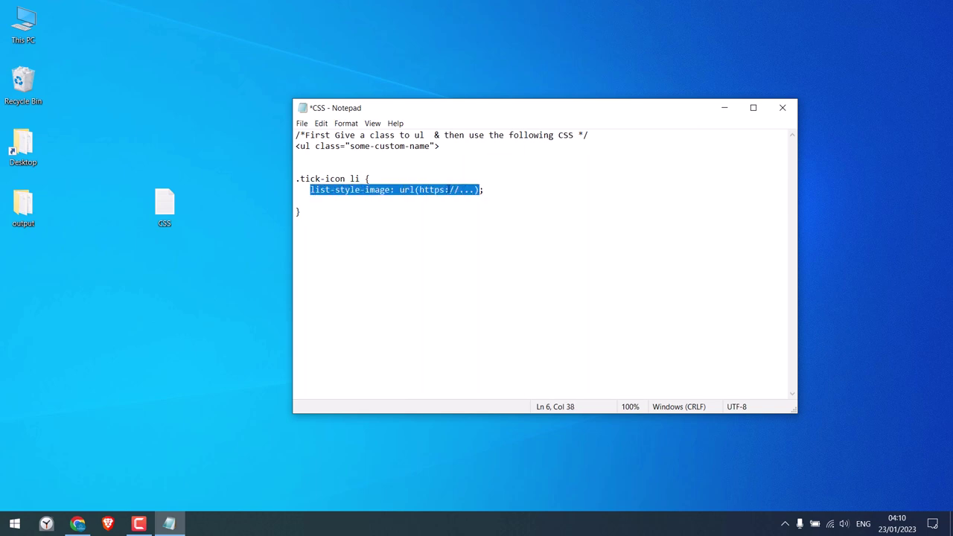
left_click(449, 202)
Minimize Notepad and open Tick.png from the desktop with Adobe Photoshop
left_click(723, 108)
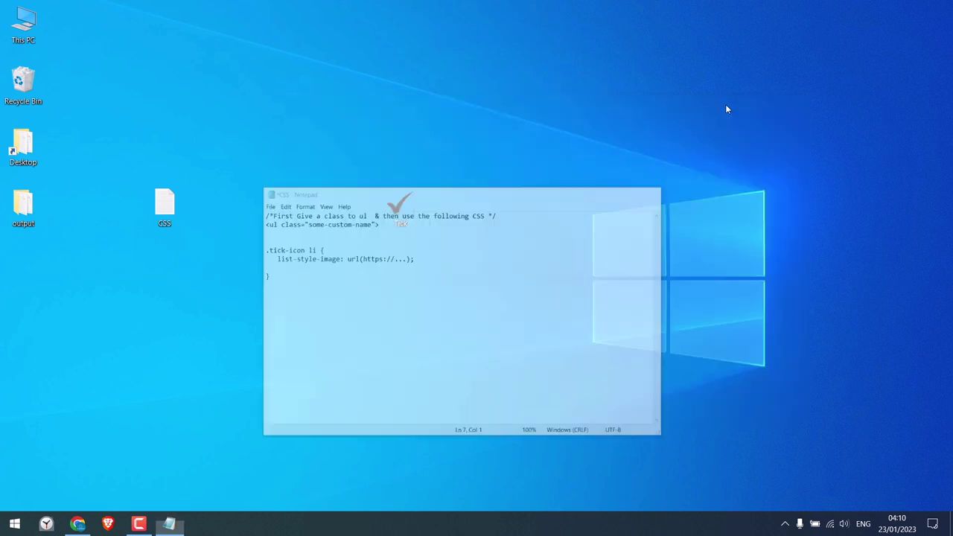
left_click_drag(402, 198, 453, 140)
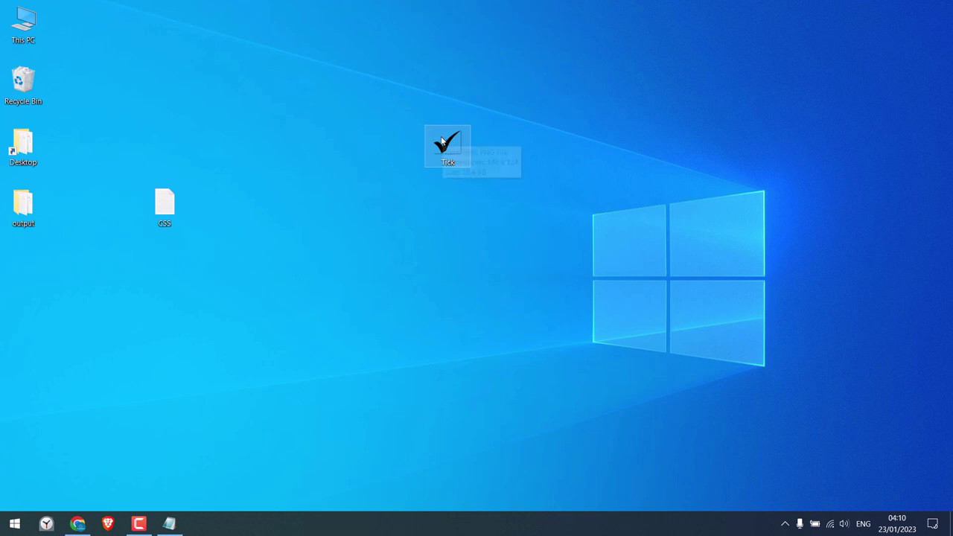
right_click(442, 140)
mouse_move(469, 257)
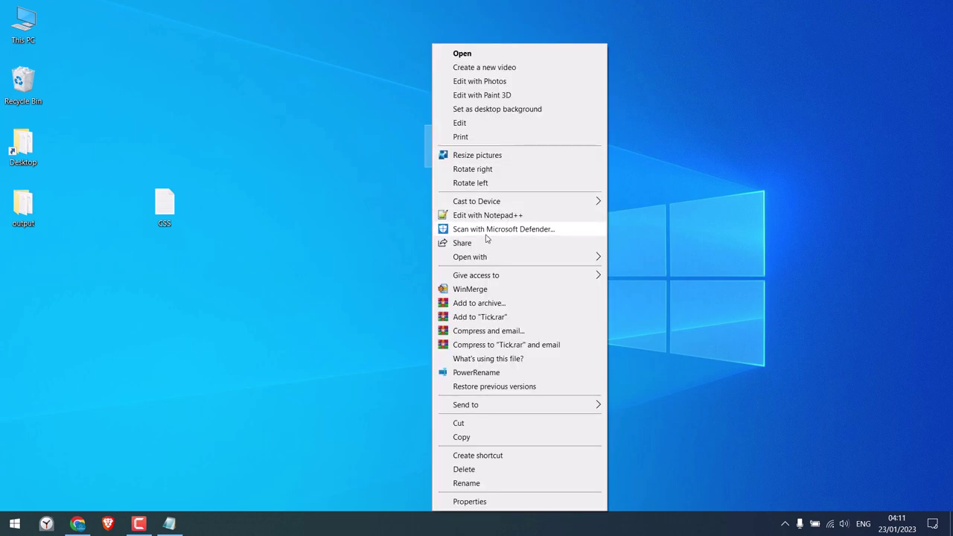
left_click(635, 273)
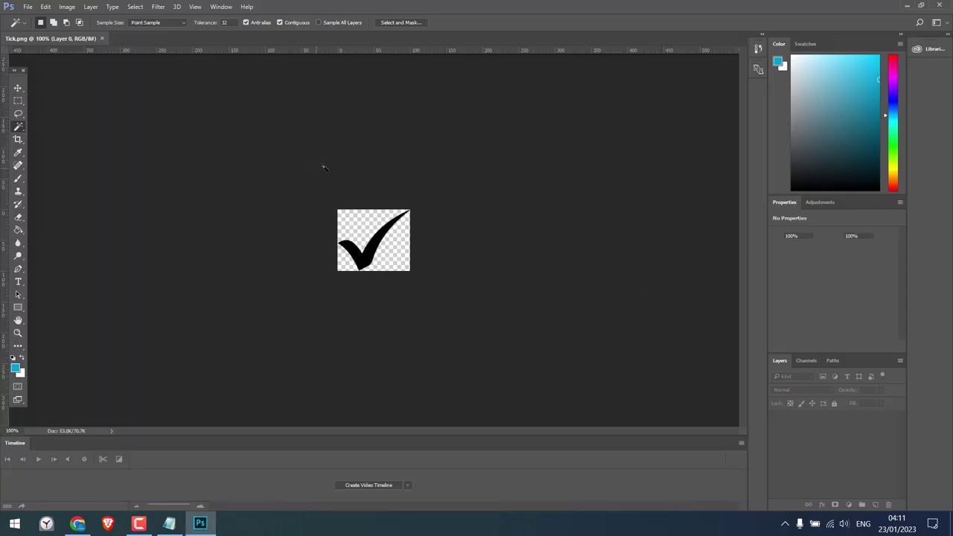
Resize the tick image to 20 px wide (20 x 17 px) via Image Size
left_click(67, 7)
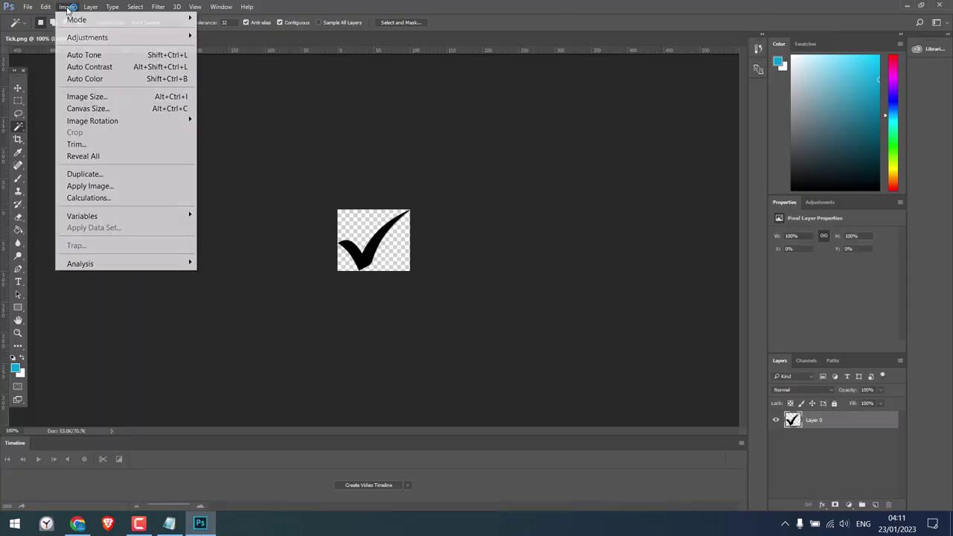
left_click(89, 98)
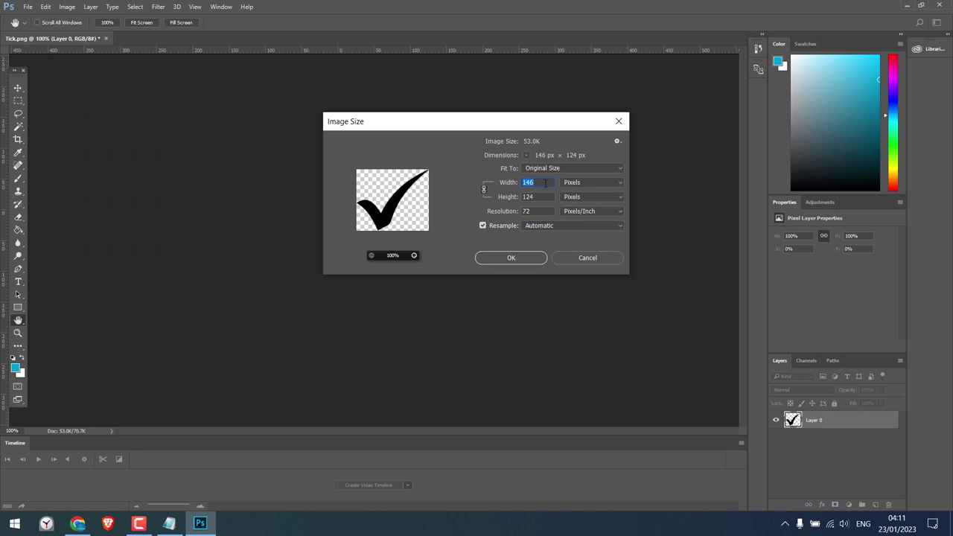
type("20")
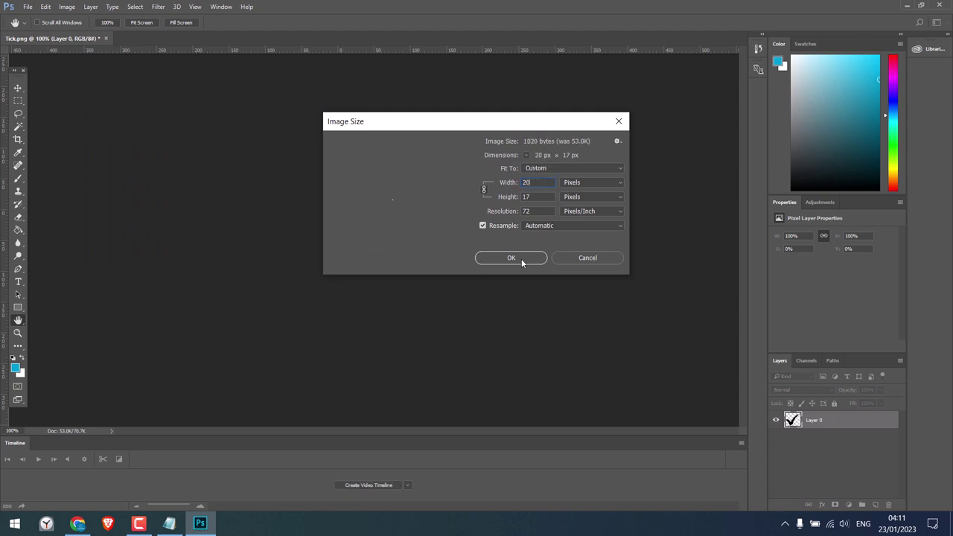
left_click(521, 258)
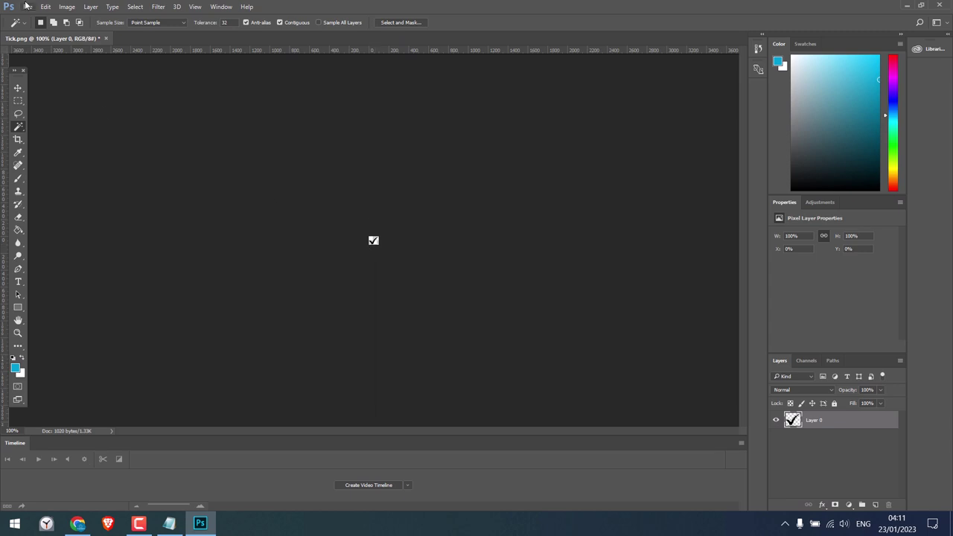
Save the resized tick as a PNG named Tick-small on the Desktop
left_click(27, 6)
left_click(65, 142)
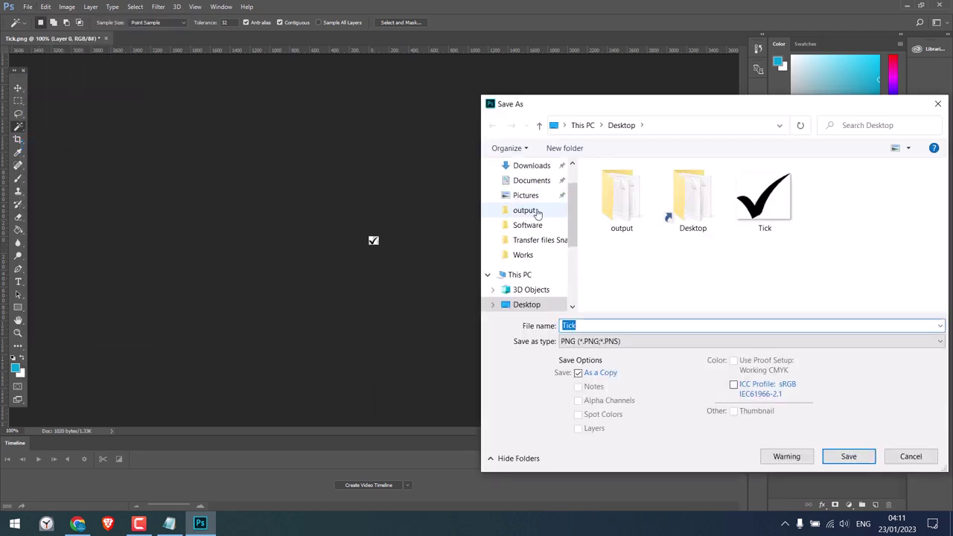
left_click(597, 326)
type("-small")
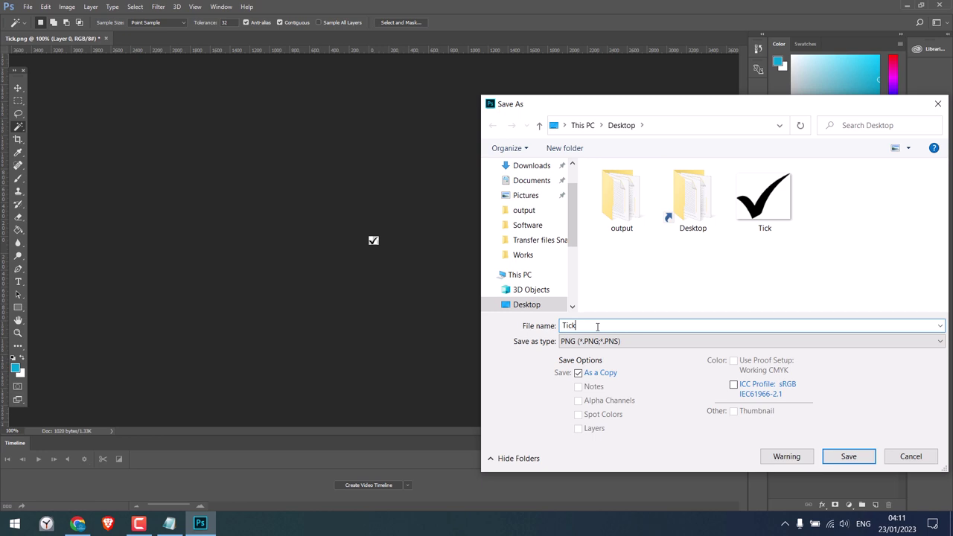
left_click(849, 457)
left_click(510, 168)
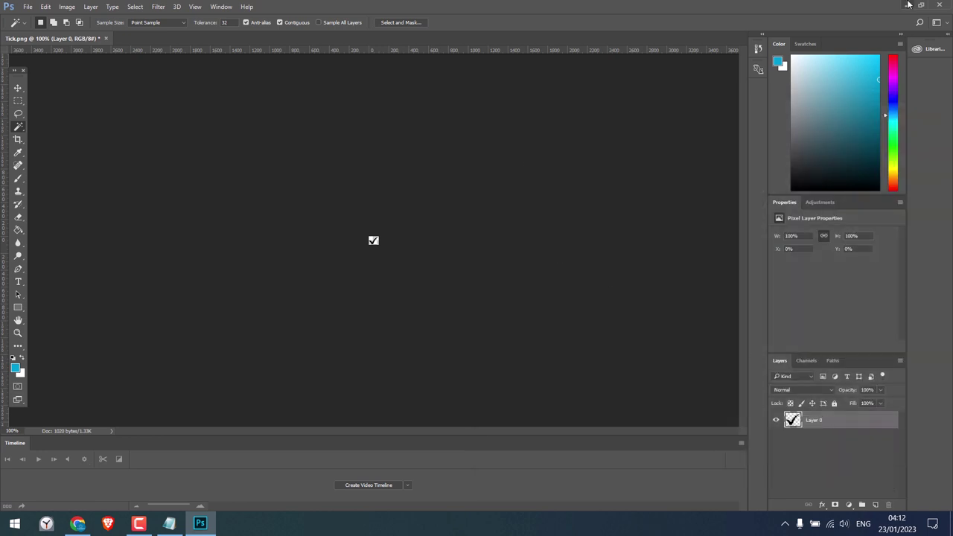
Place the Tick-small icon beside the CSS file and open the WordPress Media Library in a new tab
left_click(906, 5)
left_click_drag(23, 274, 306, 207)
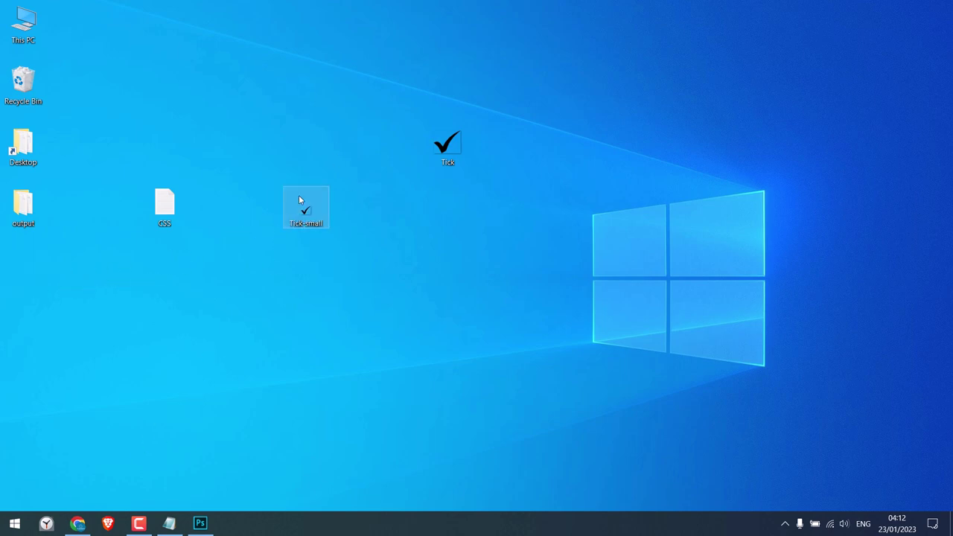
left_click(78, 523)
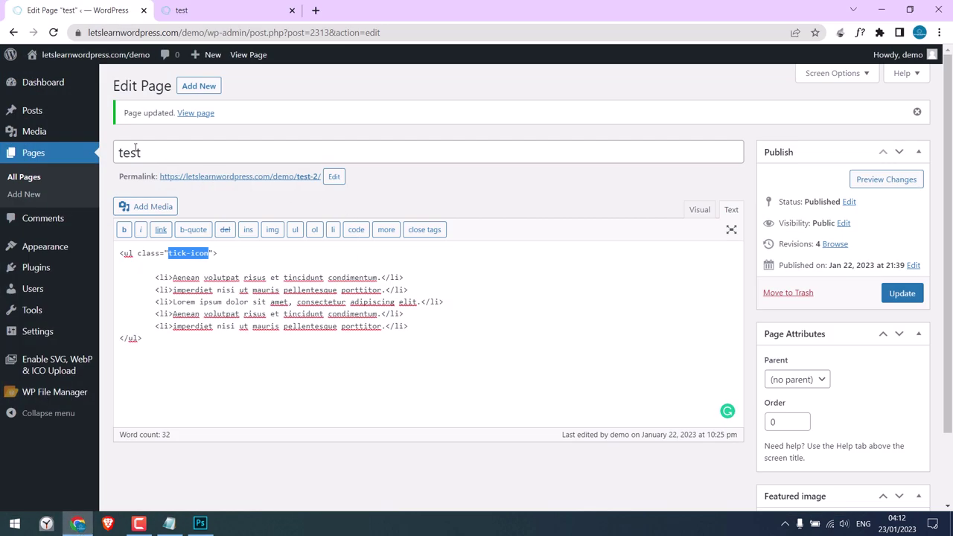
right_click(39, 131)
left_click(74, 140)
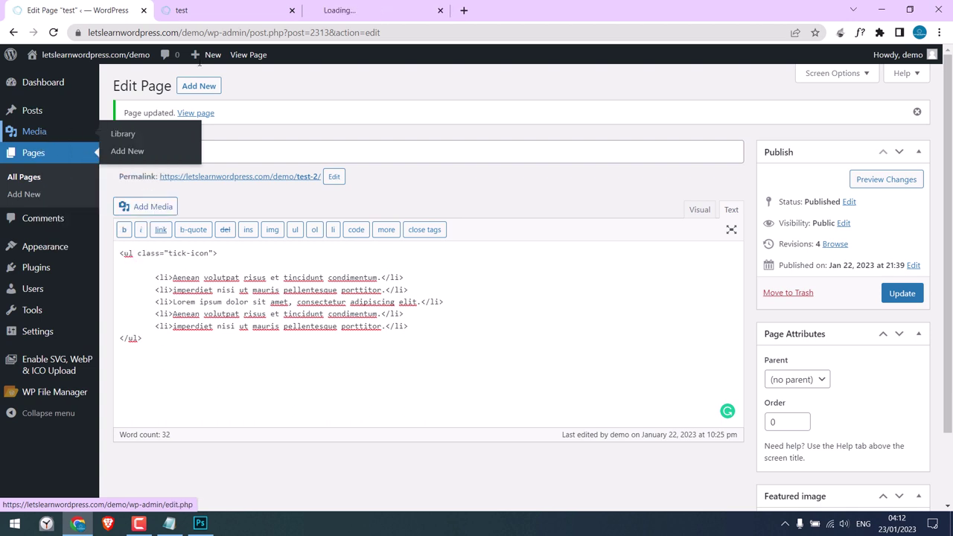
left_click(372, 7)
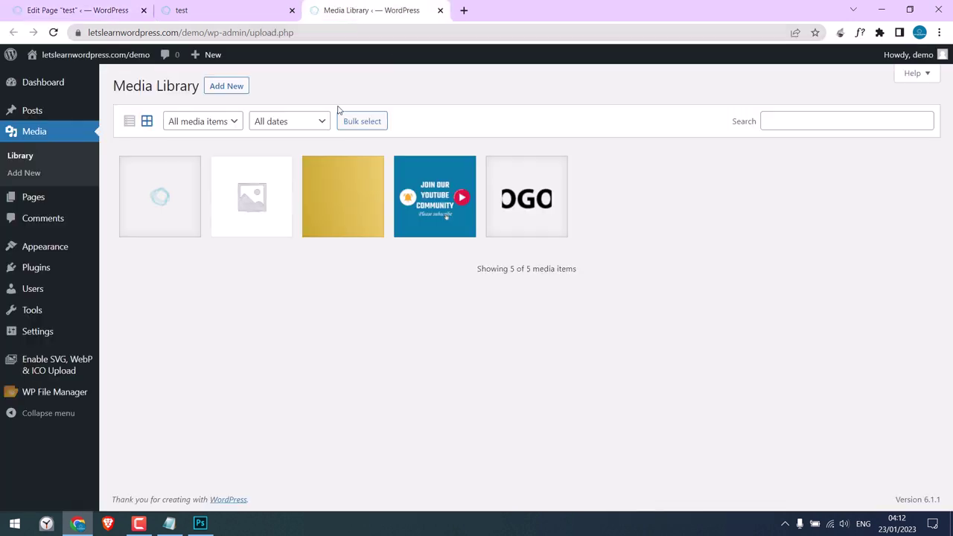
Upload Tick-small.png to the Media Library and copy its file URL
left_click(237, 90)
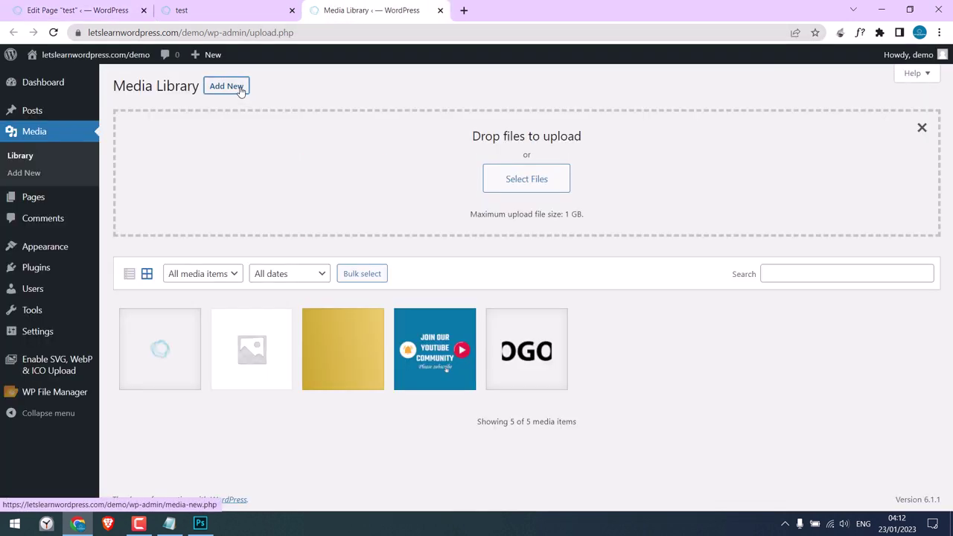
left_click(539, 180)
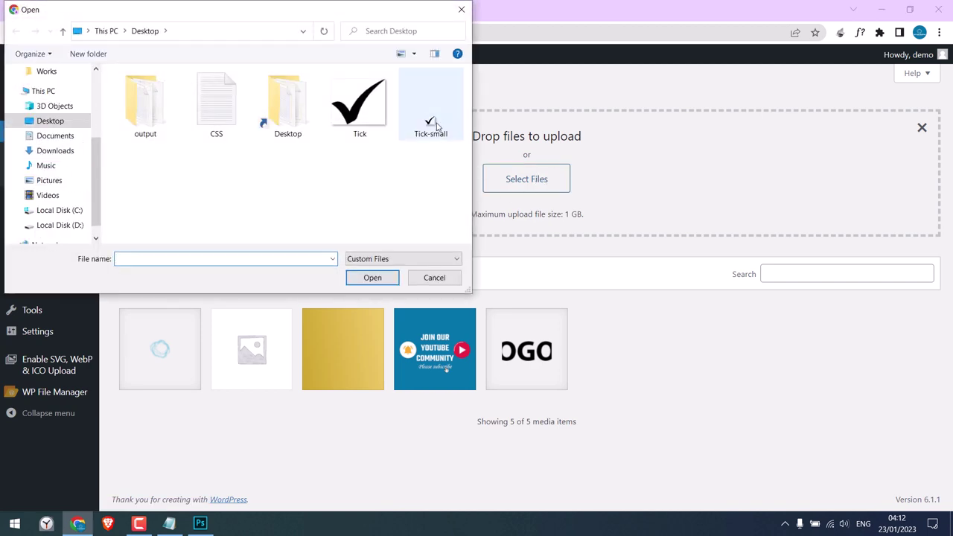
double_click(432, 127)
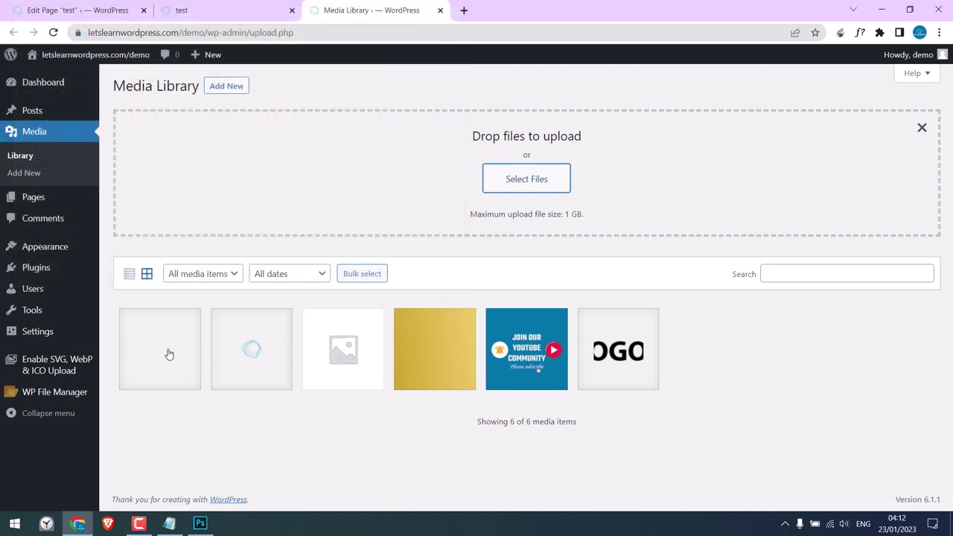
left_click(167, 354)
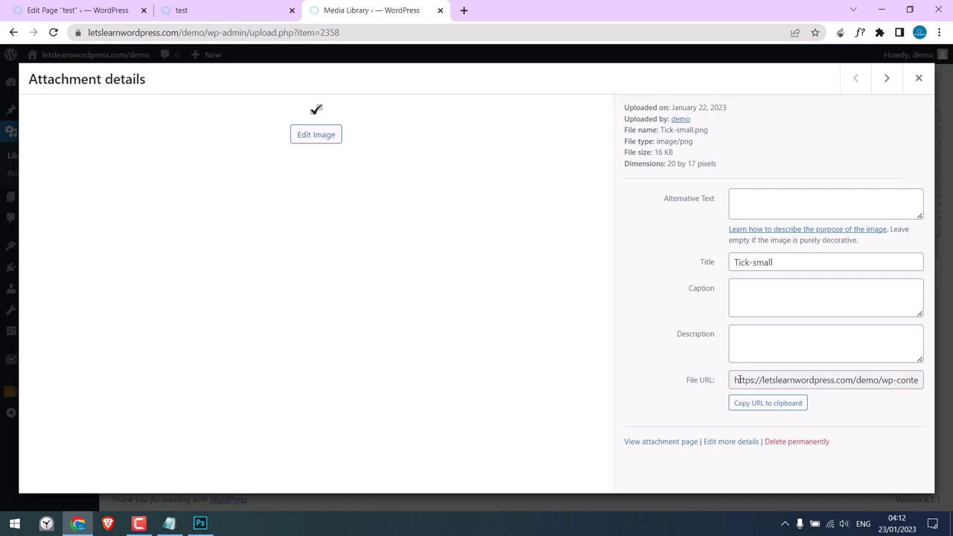
left_click(764, 403)
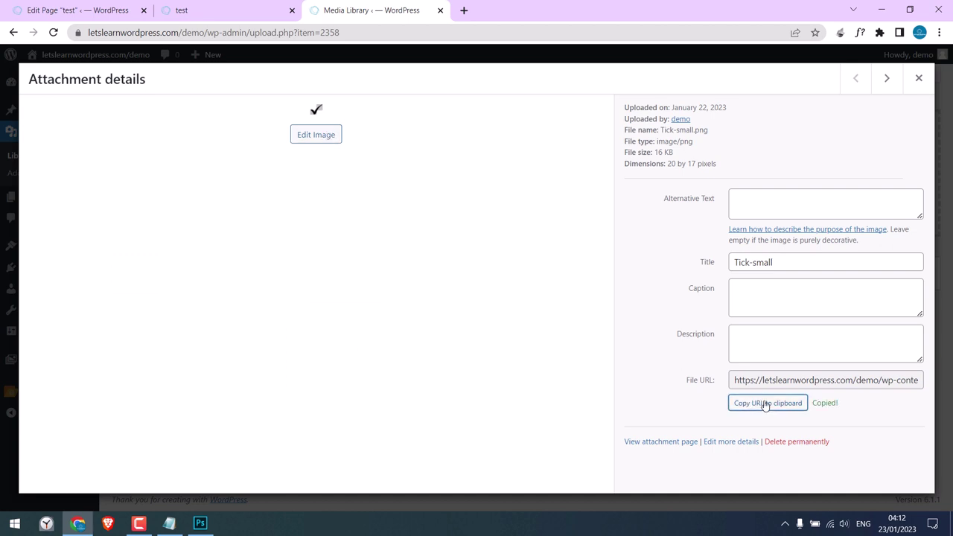
left_click(169, 523)
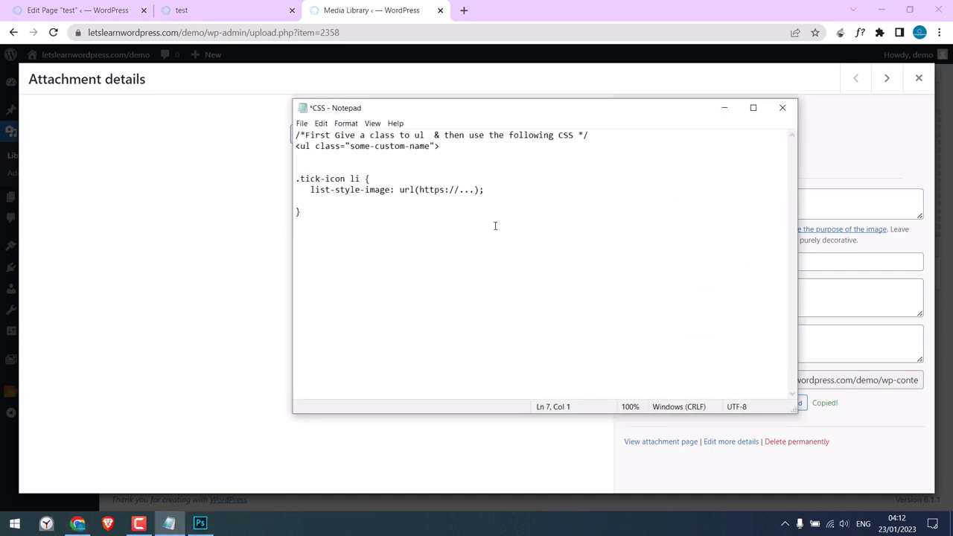
Paste the Tick-small.png URL into the rule's url() and copy the full URL
left_click_drag(419, 190, 474, 192)
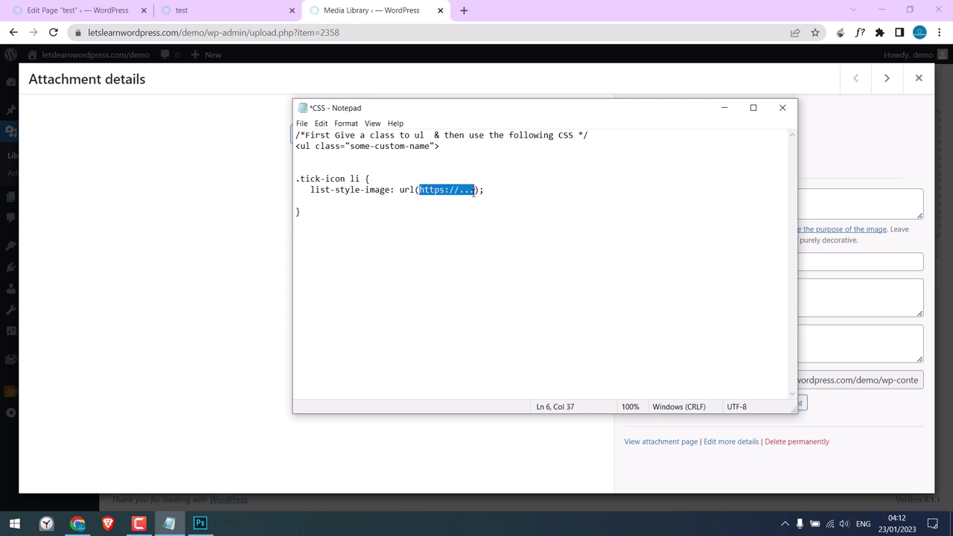
right_click(472, 193)
left_click(484, 245)
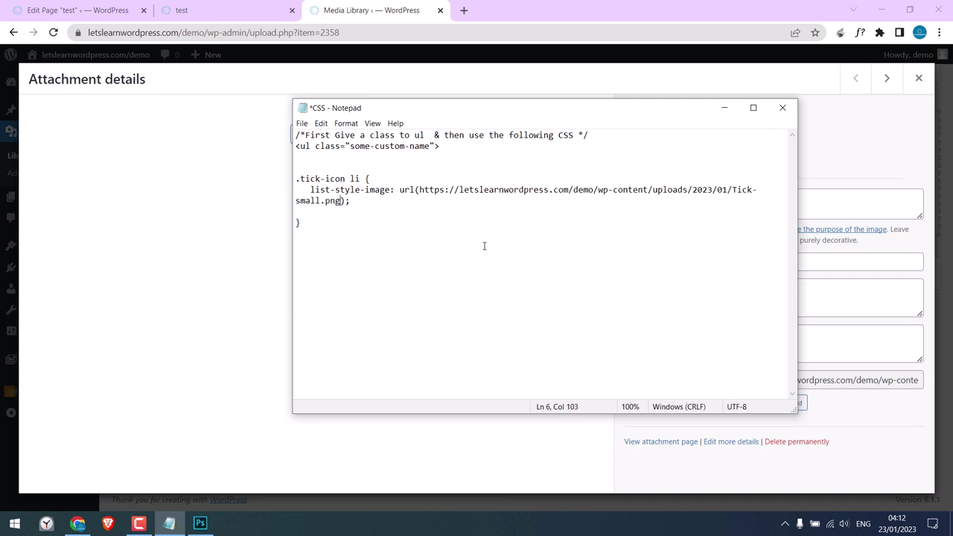
left_click_drag(418, 189, 344, 202)
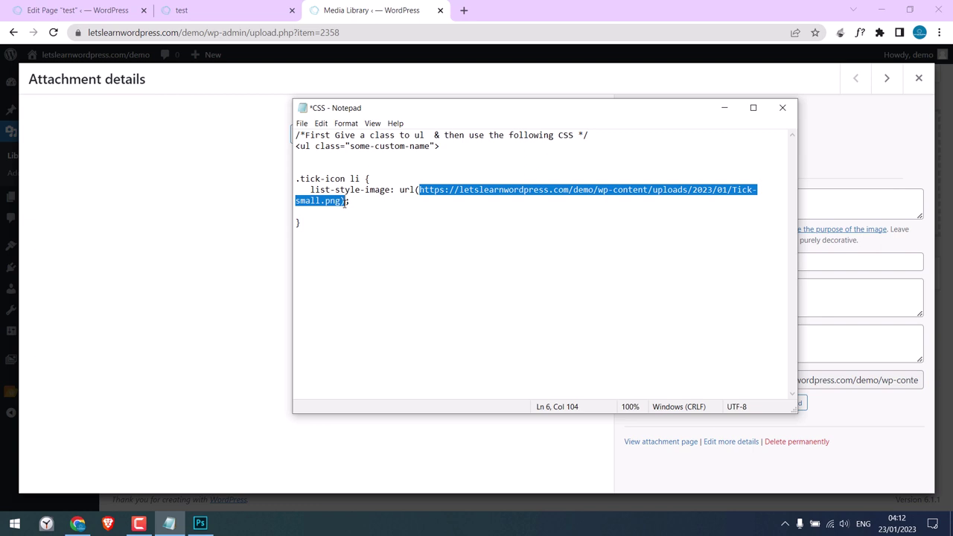
left_click(342, 202)
left_click_drag(420, 189, 343, 202)
right_click(341, 202)
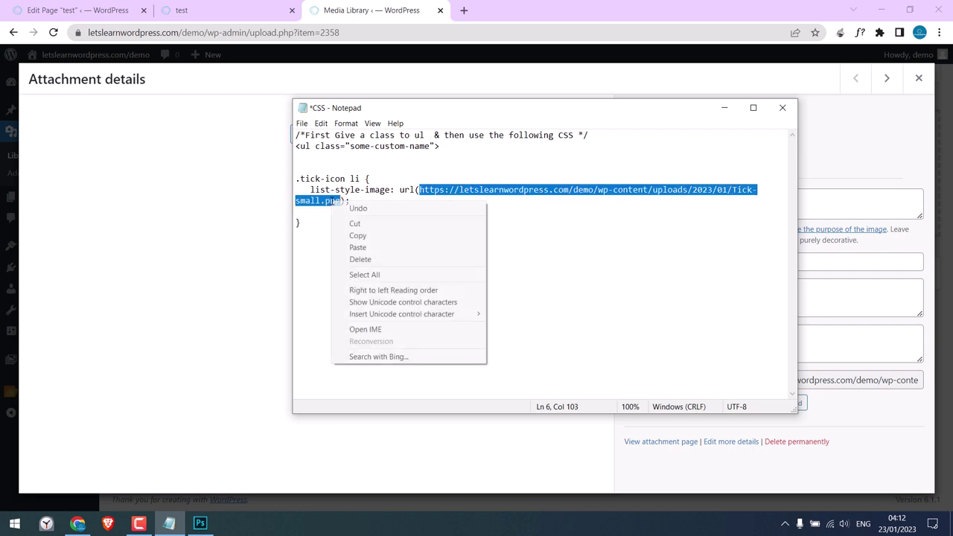
left_click(357, 234)
Load the copied tick image URL in a new browser tab to confirm it displays
left_click(464, 11)
right_click(467, 31)
left_click(506, 128)
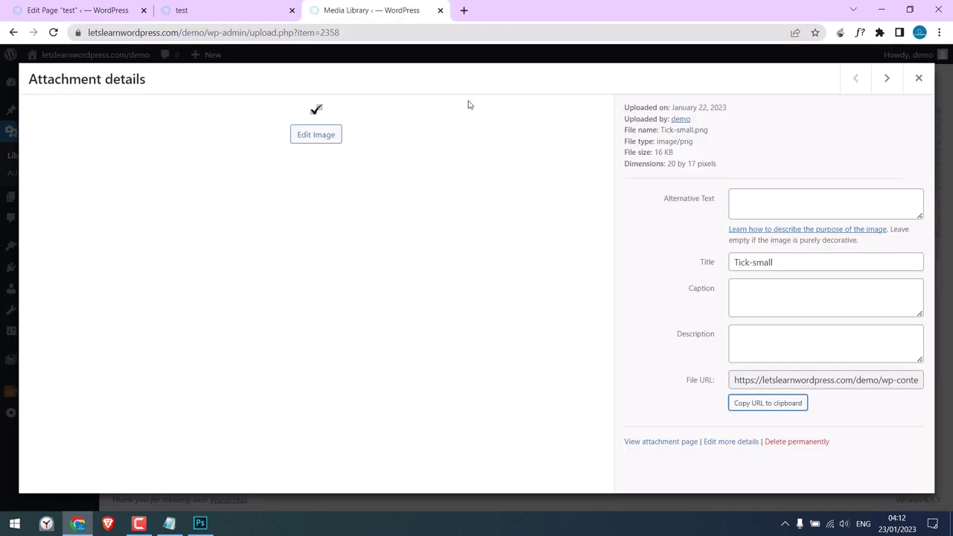
left_click(918, 79)
Copy the whole .tick-icon li rule from Notepad
left_click(169, 524)
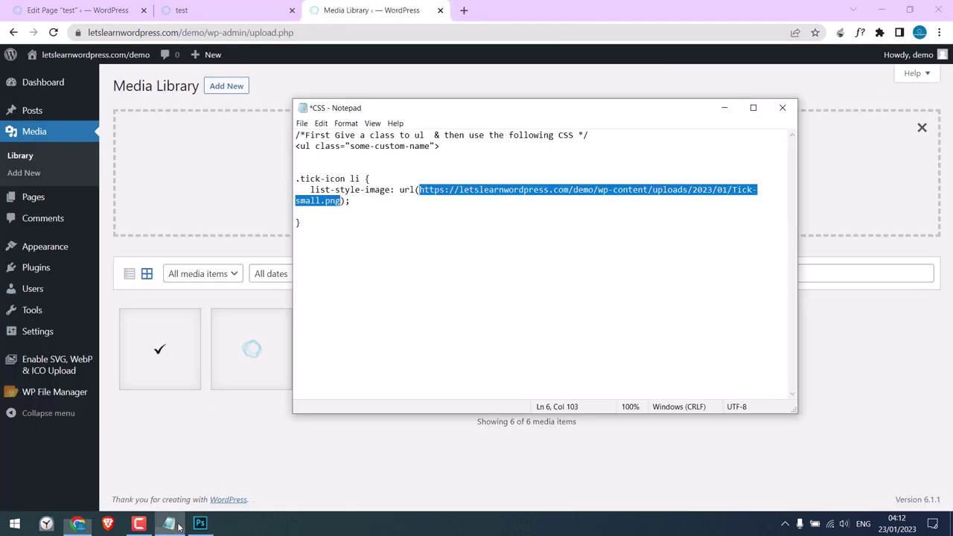
left_click_drag(307, 227, 293, 182)
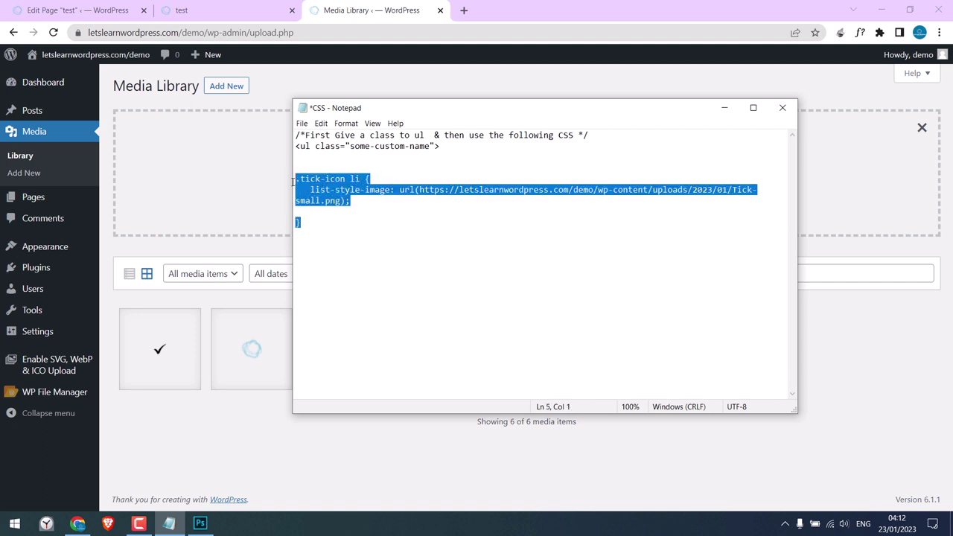
right_click(305, 180)
left_click(327, 217)
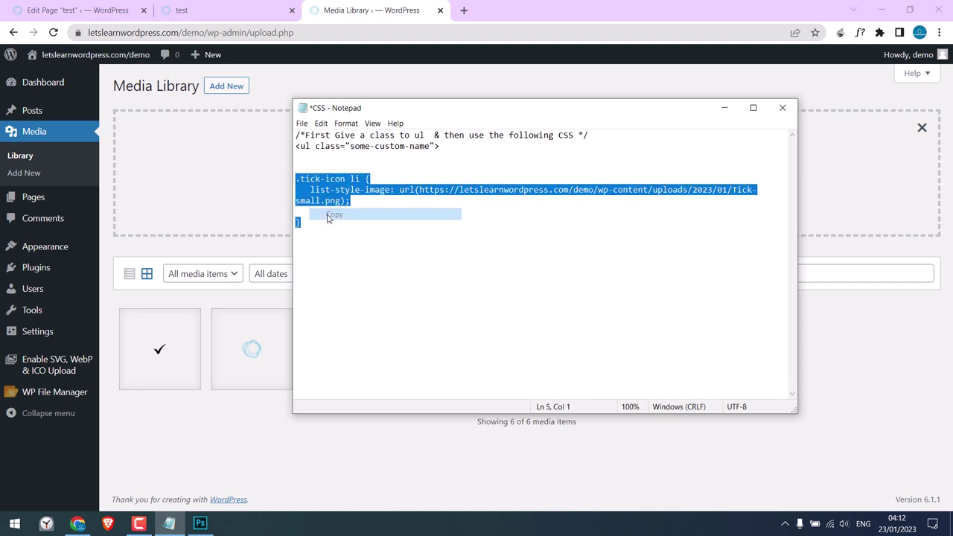
left_click(373, 6)
mouse_move(45, 246)
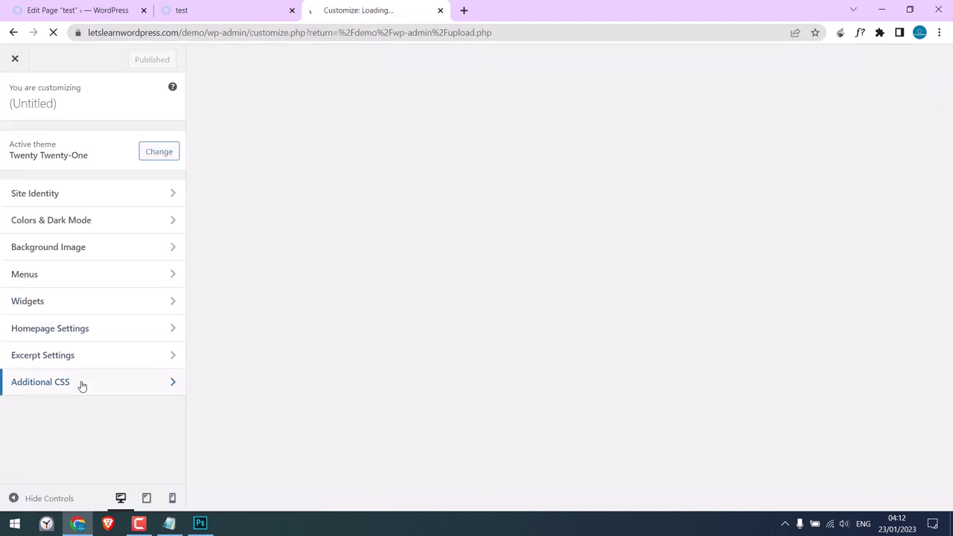
Paste the .tick-icon li rule with the tick image into Additional CSS and publish it
left_click(82, 386)
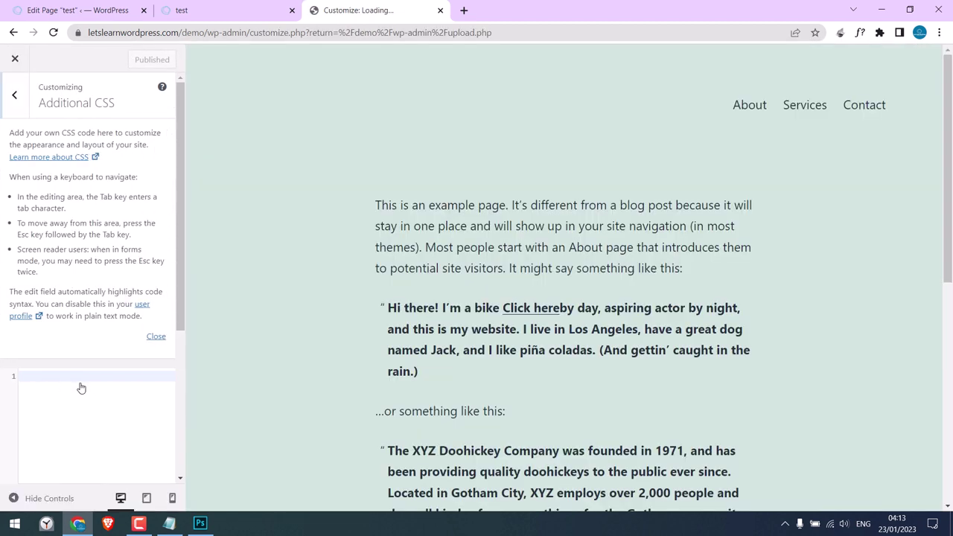
left_click(152, 333)
right_click(65, 132)
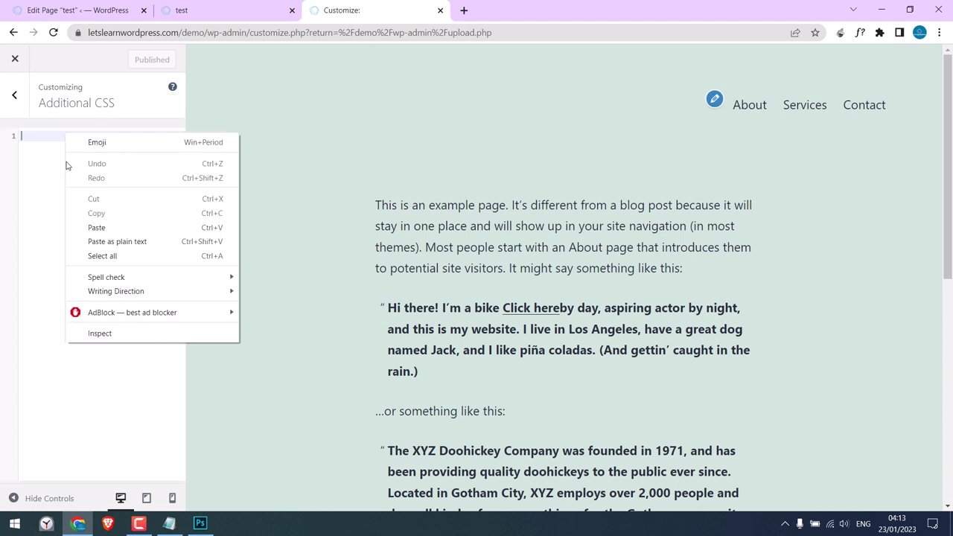
left_click(104, 226)
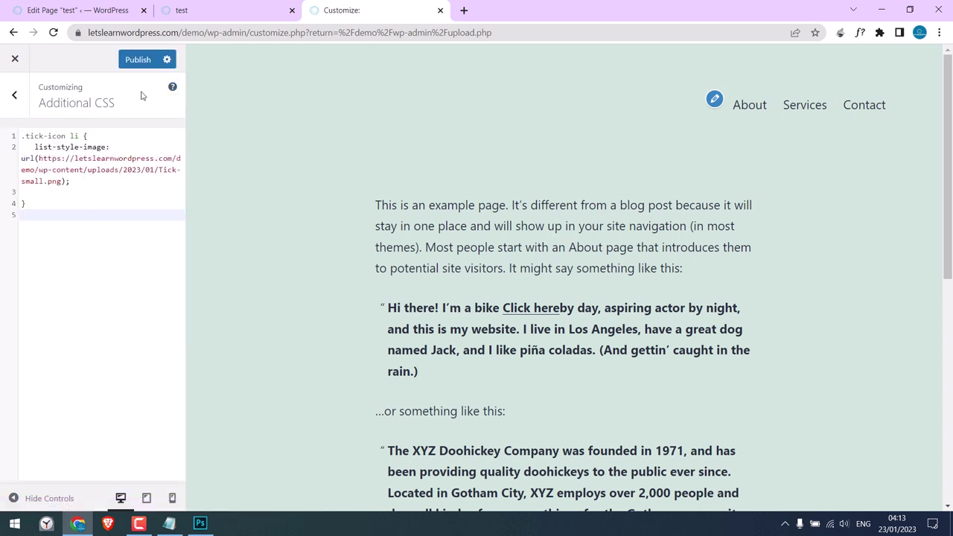
left_click(138, 60)
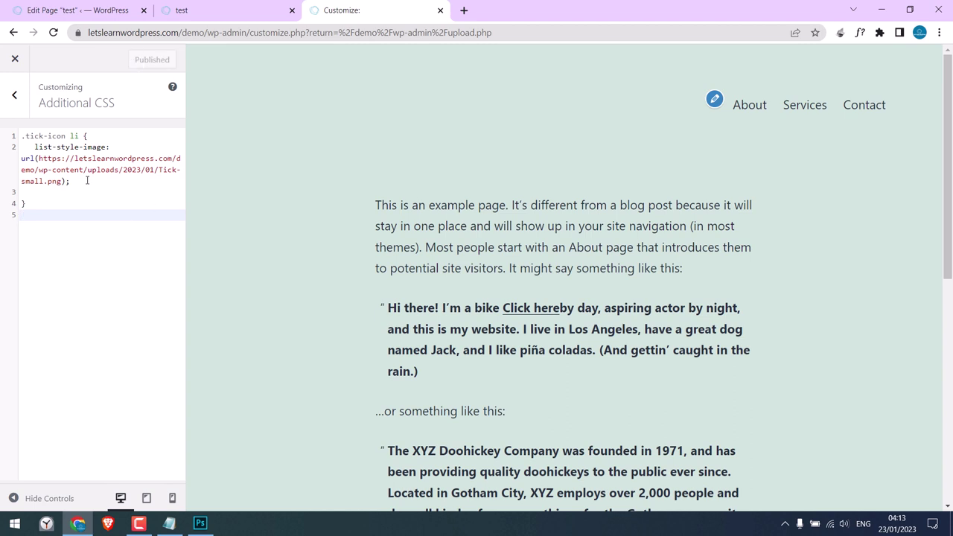
left_click(212, 9)
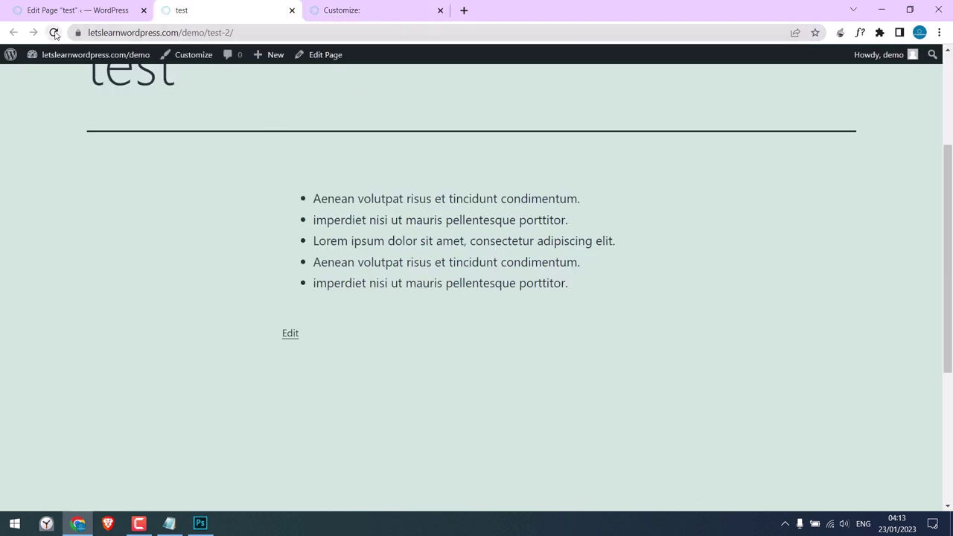
Reload the test page to see the five tick bullets, and check the list's class matches .tick-icon
left_click(54, 33)
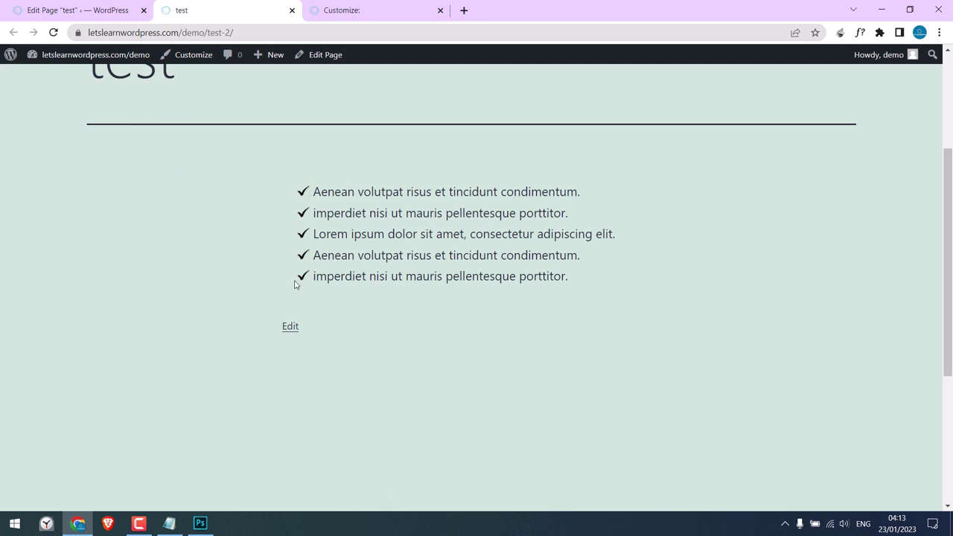
left_click(119, 9)
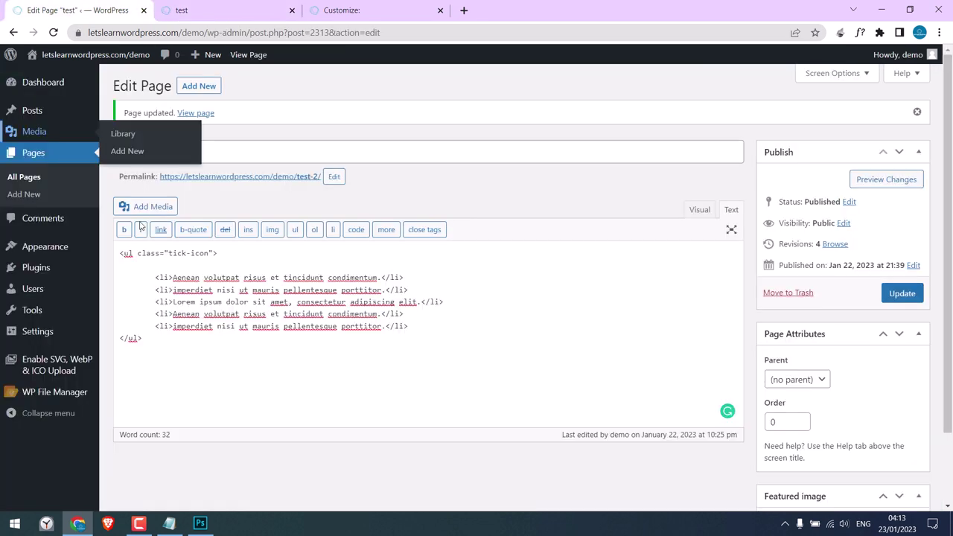
double_click(170, 254)
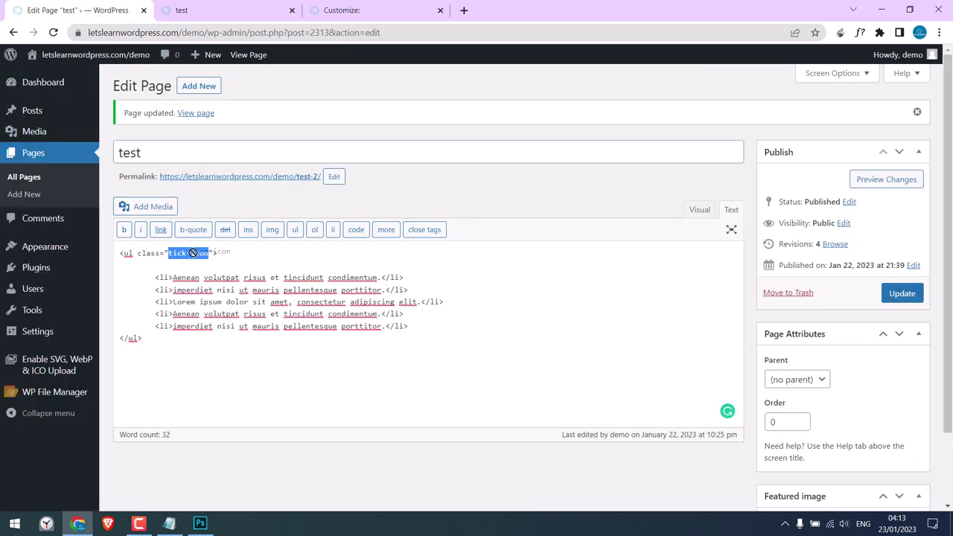
left_click(364, 13)
left_click_drag(24, 138, 24, 139)
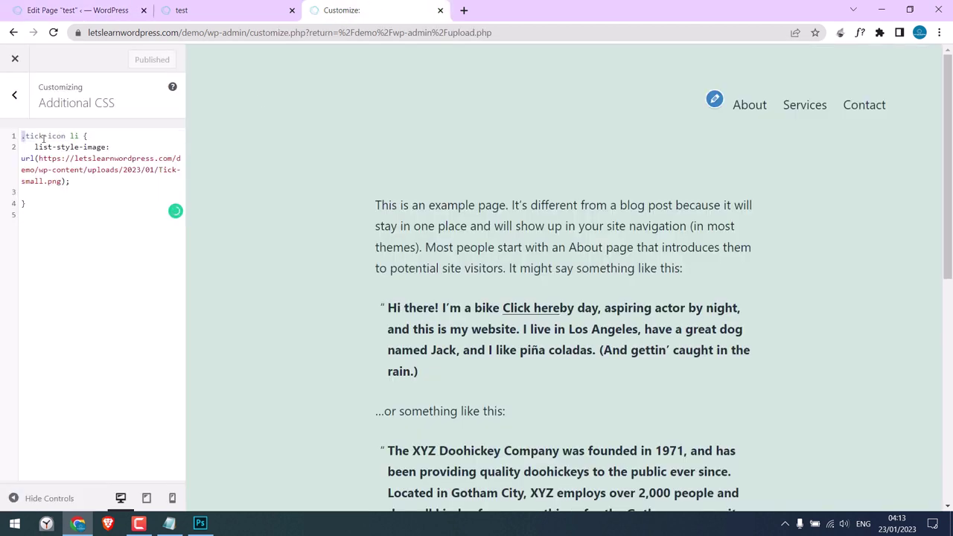
left_click(223, 10)
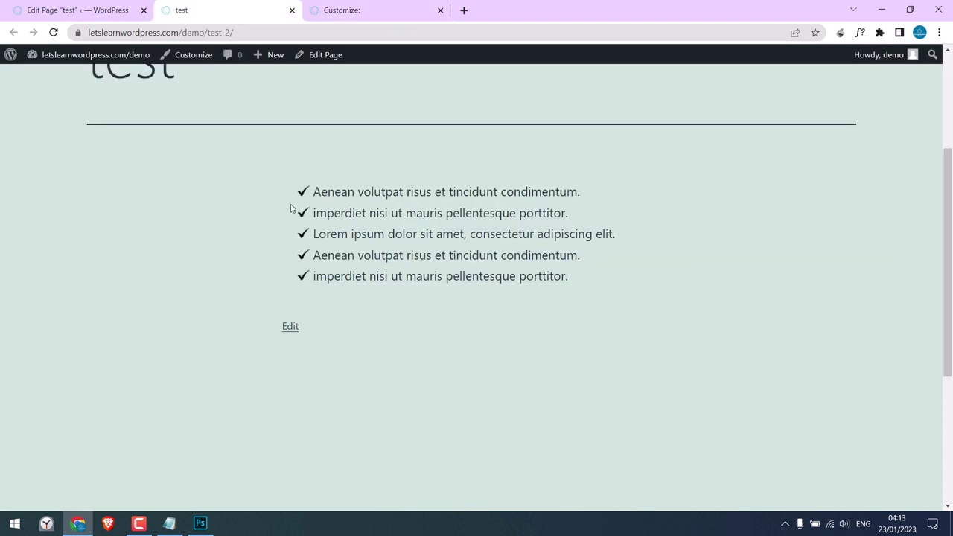